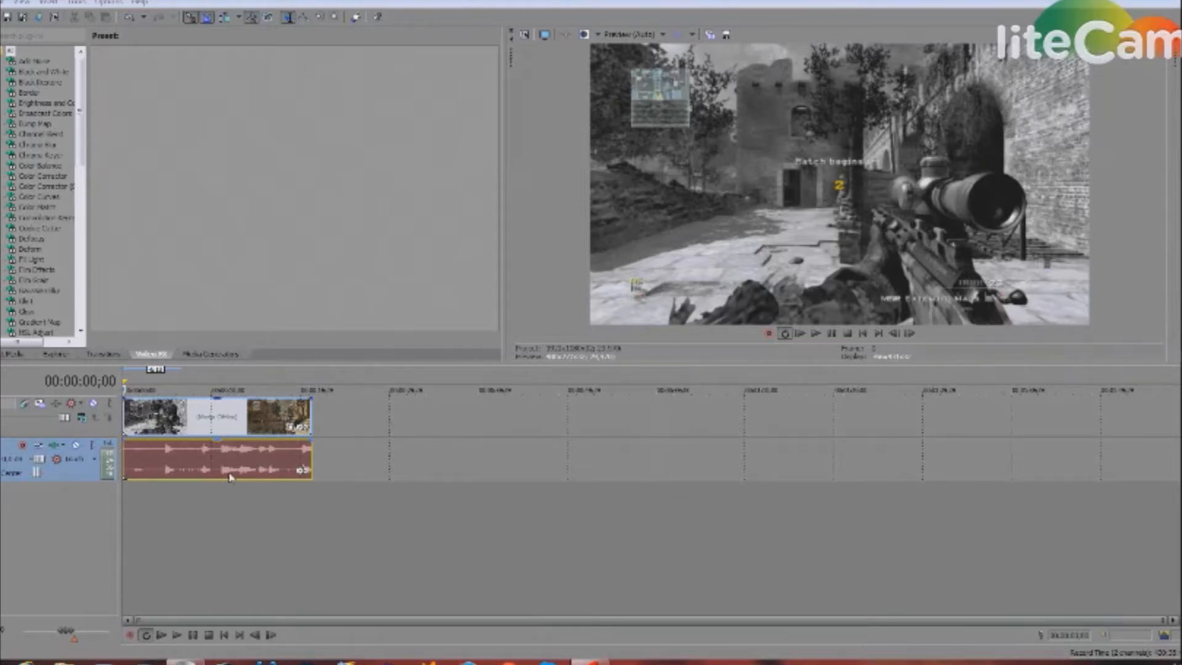
# - Select the gameplay video clip, return the cursor to its start, and open its Event Pan/Crop settings
pyautogui.click(212, 420)
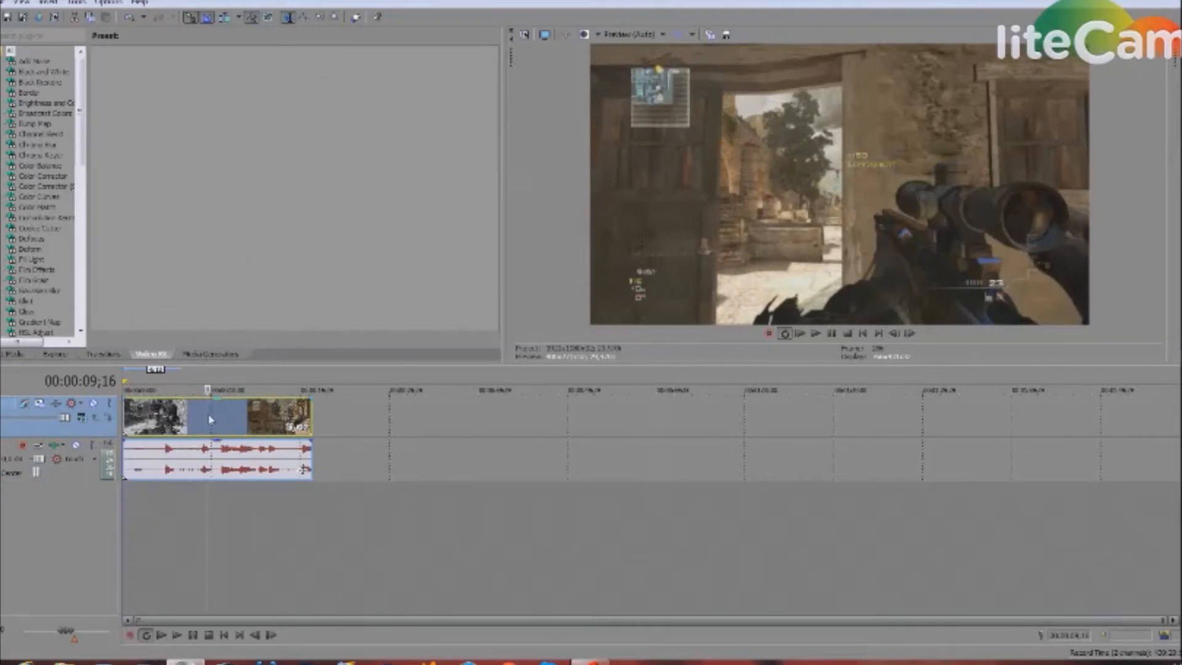
pyautogui.moveTo(207, 415); pyautogui.dragTo(124, 431)
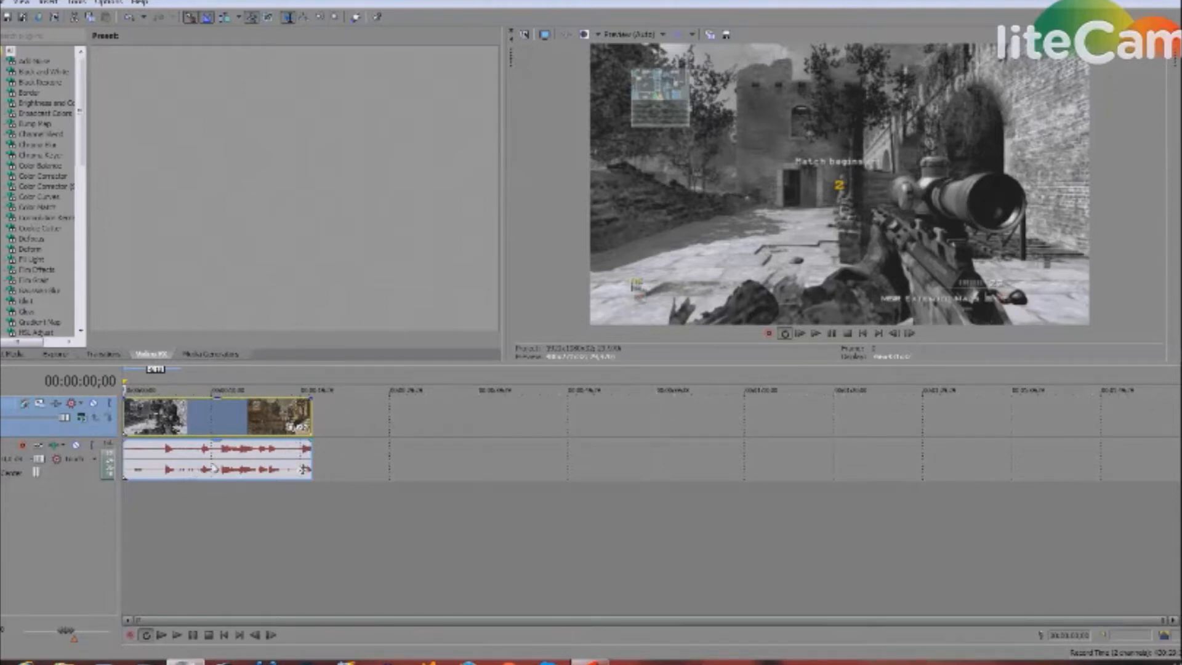
pyautogui.click(292, 431)
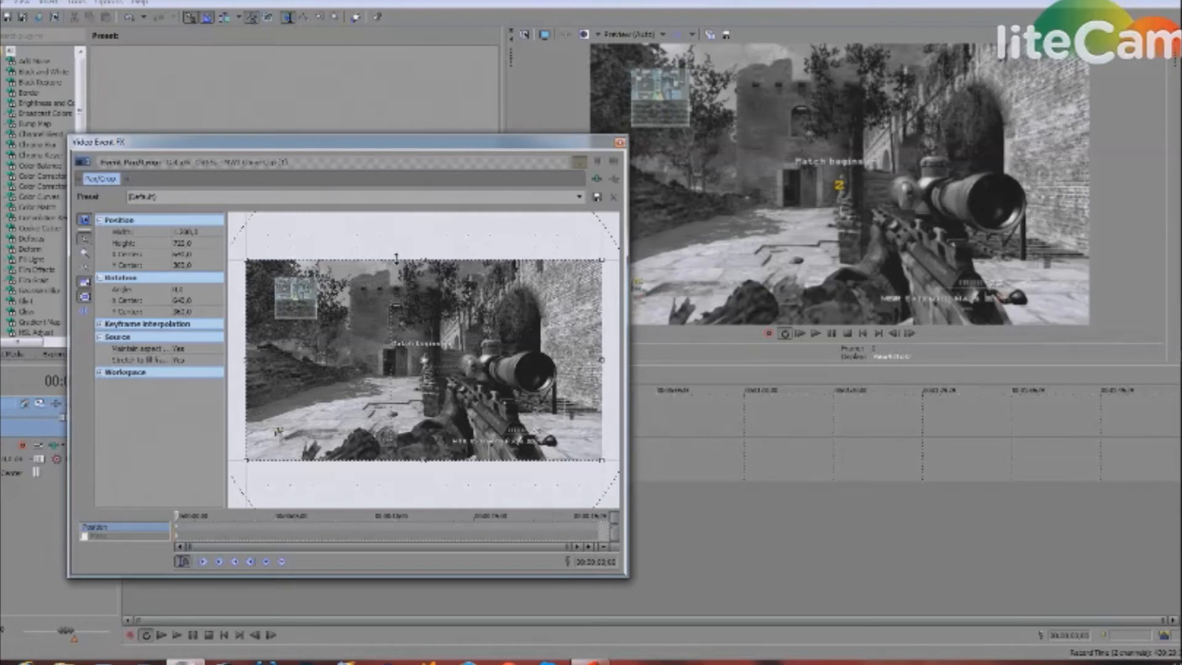
pyautogui.moveTo(396, 259); pyautogui.dragTo(423, 318)
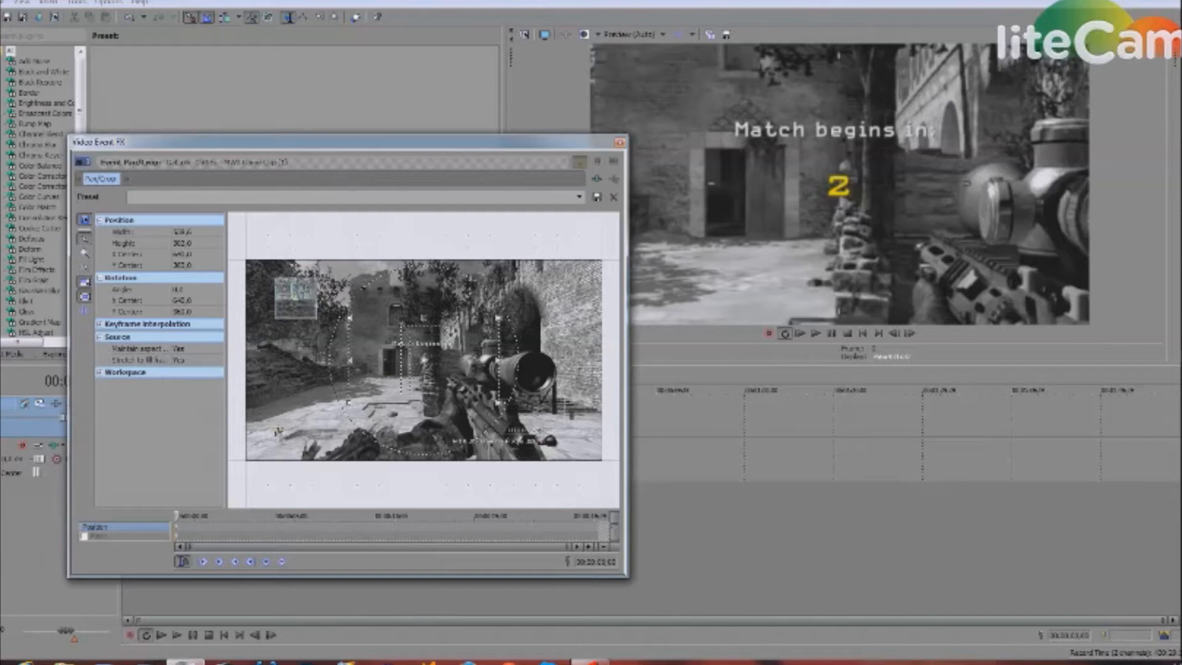
pyautogui.rightClick(469, 342)
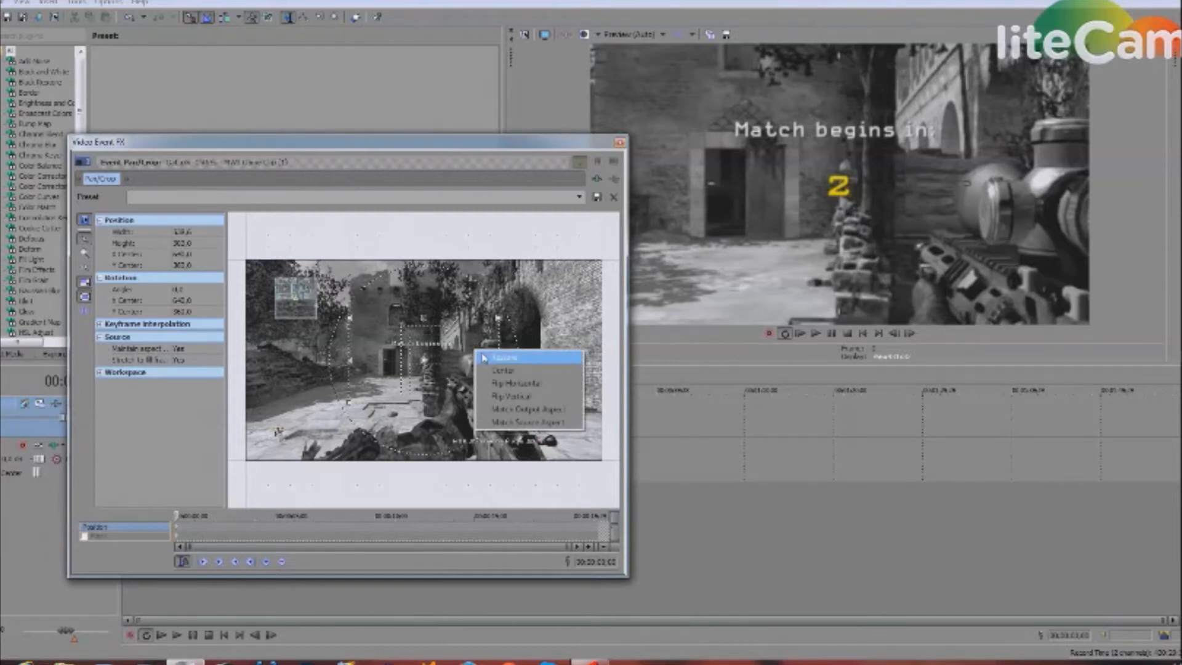
pyautogui.click(479, 354)
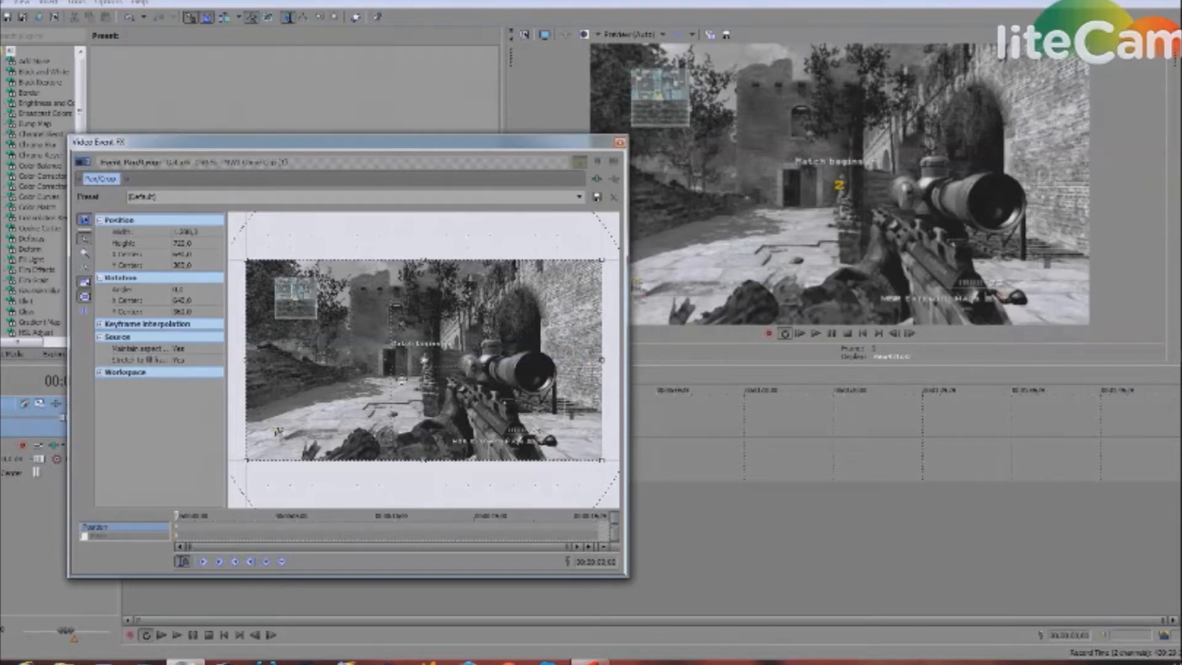
# - Add a keyframe at the first scoped shot near 00:00:04;20 and shrink the crop to about 822 x 462 one frame after it
pyautogui.moveTo(177, 516); pyautogui.dragTo(268, 516)
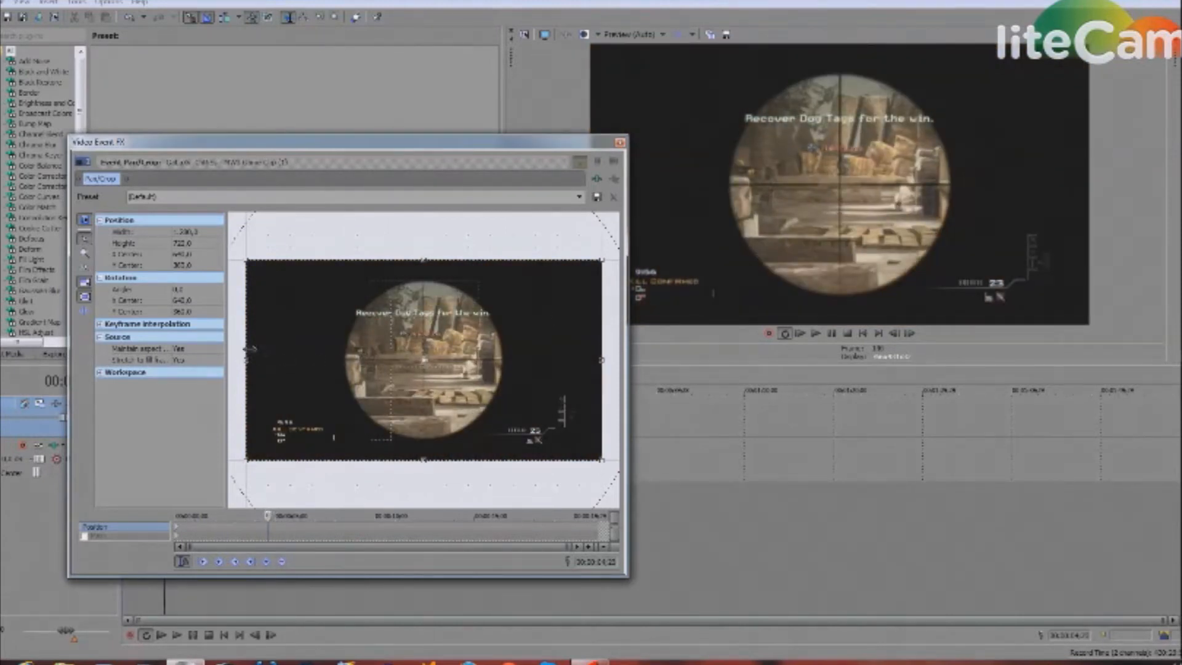
pyautogui.click(265, 561)
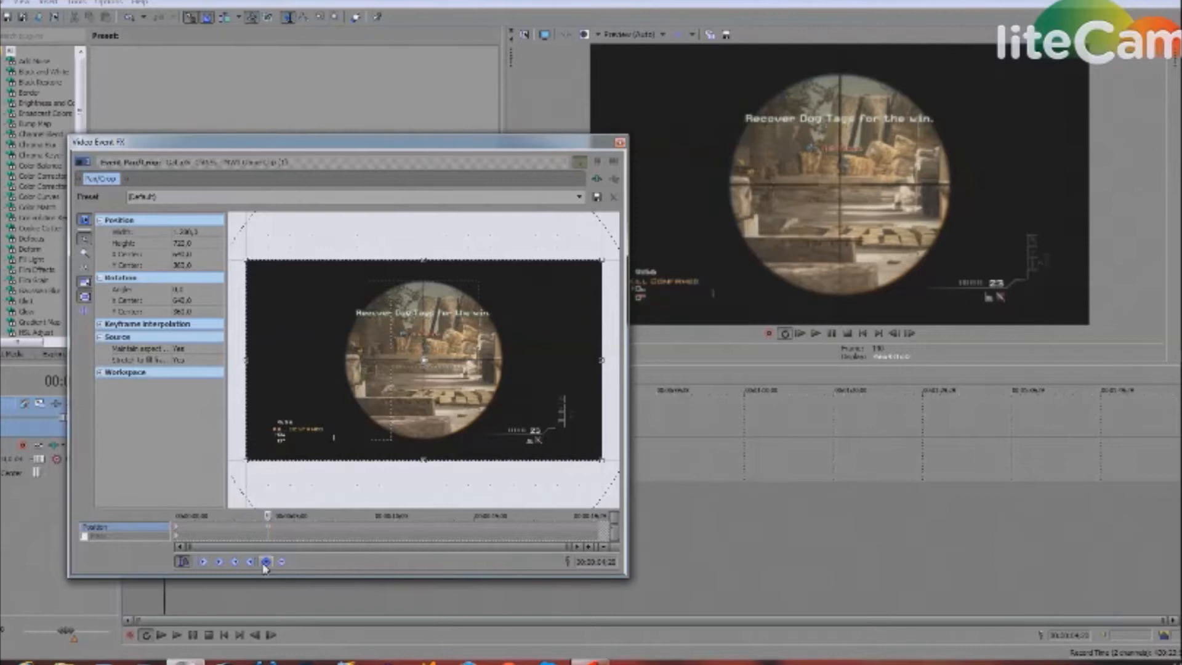
pyautogui.click(910, 334)
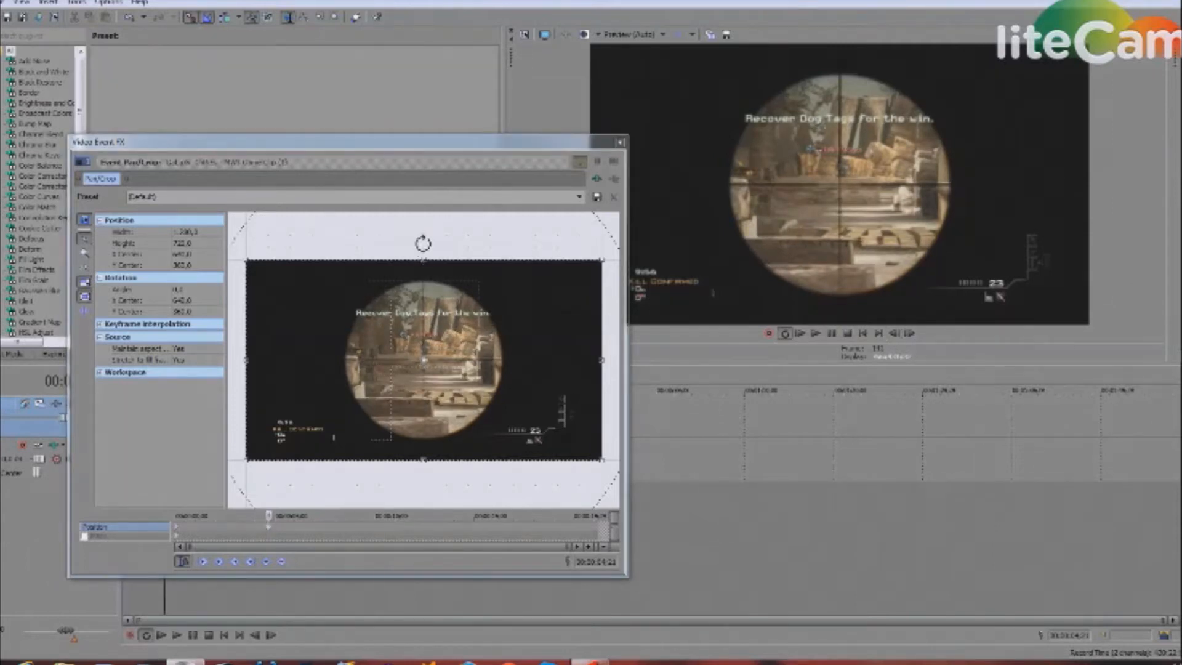
pyautogui.moveTo(423, 259); pyautogui.dragTo(421, 294)
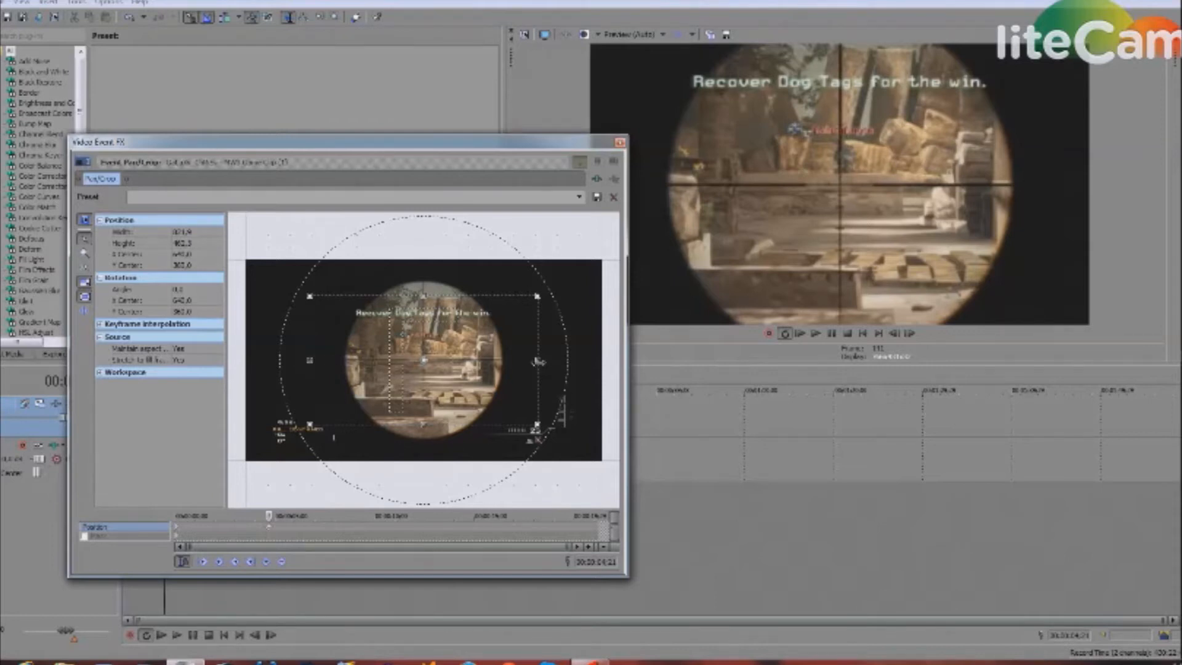
# - Advance six frames to 00:00:04;27 and restore the crop frame to its full size
pyautogui.click(910, 335)
pyautogui.click(911, 335)
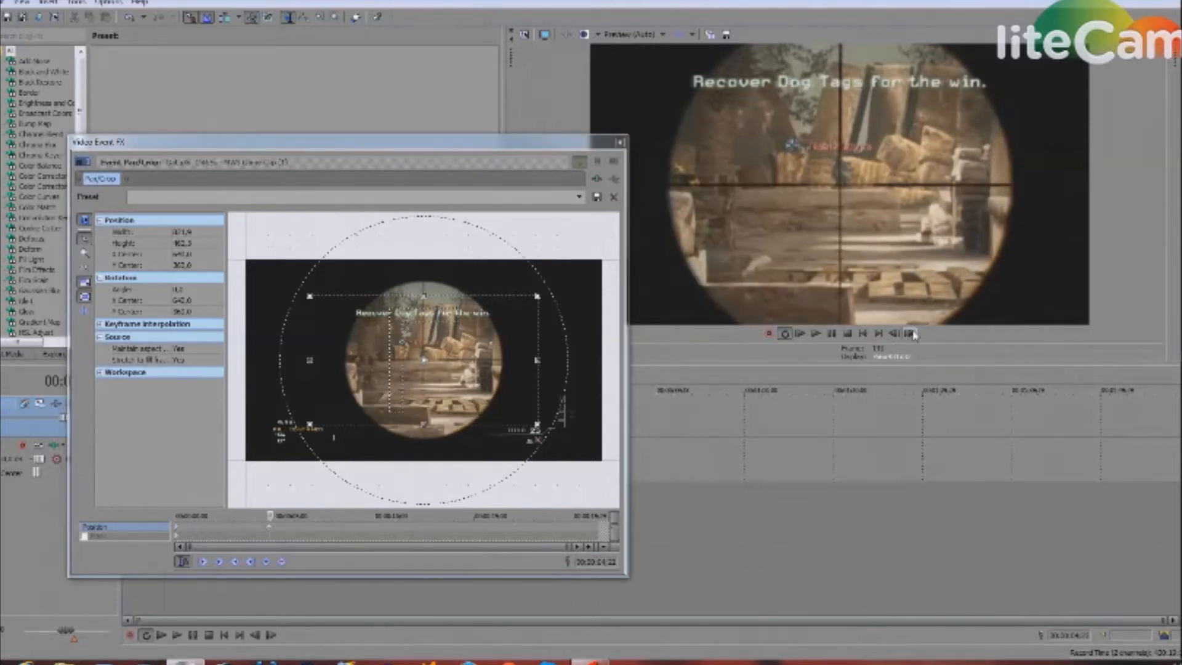
pyautogui.click(913, 334)
pyautogui.click(913, 334)
pyautogui.click(913, 335)
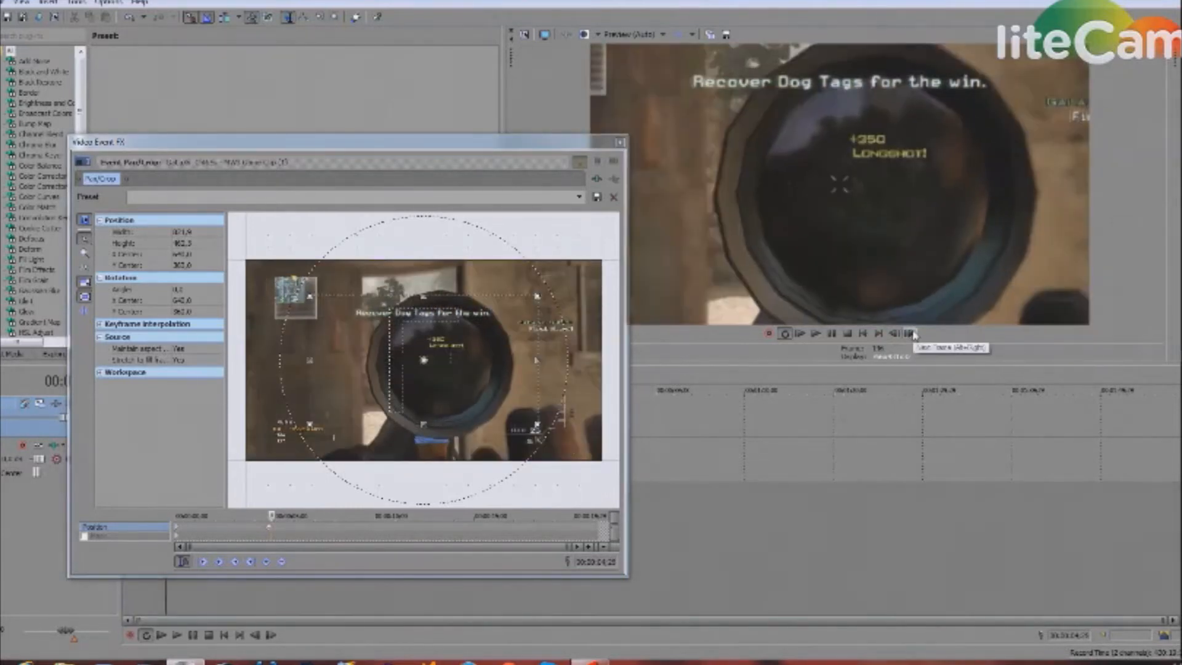
pyautogui.click(913, 334)
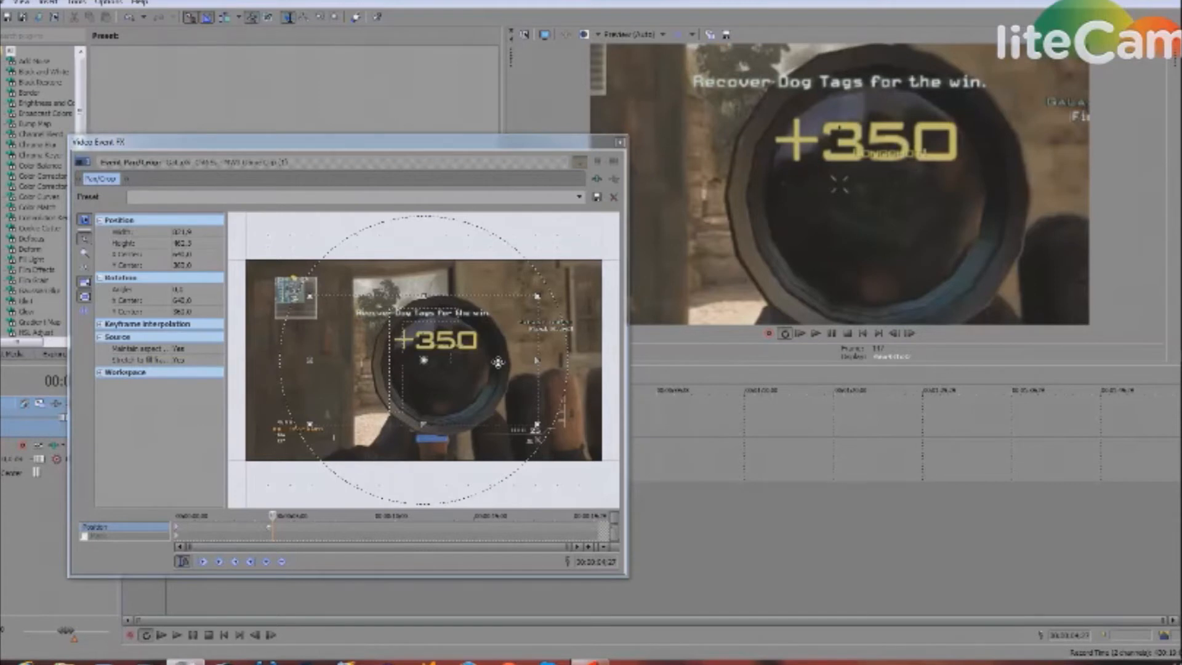
pyautogui.rightClick(497, 362)
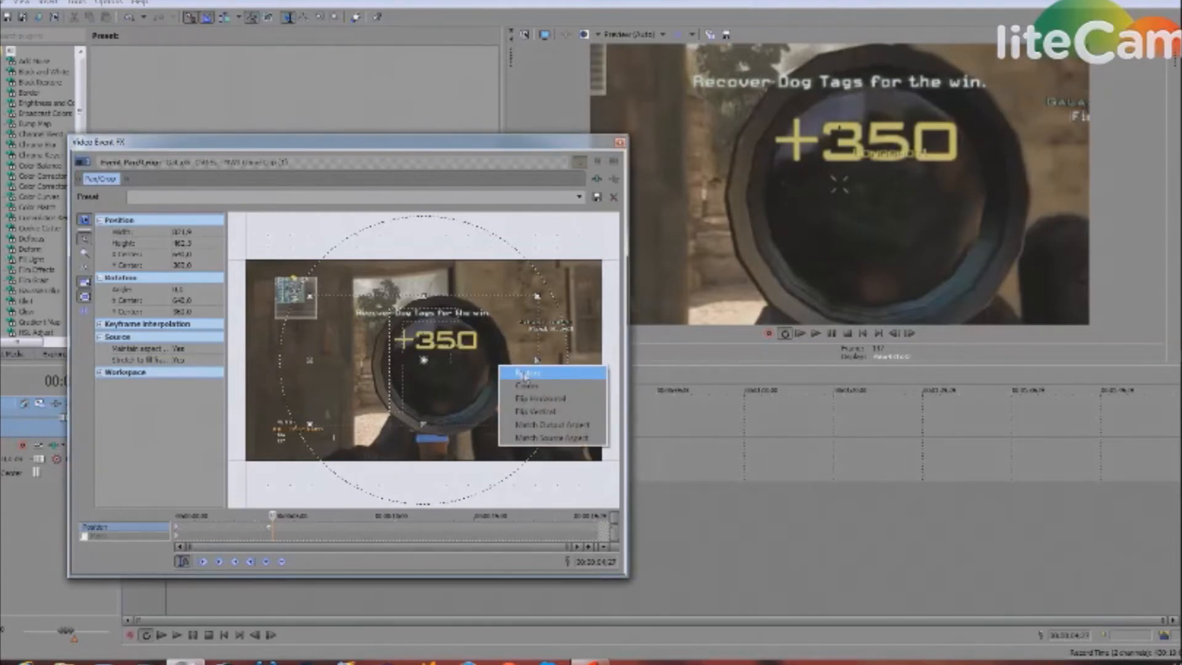
pyautogui.click(529, 374)
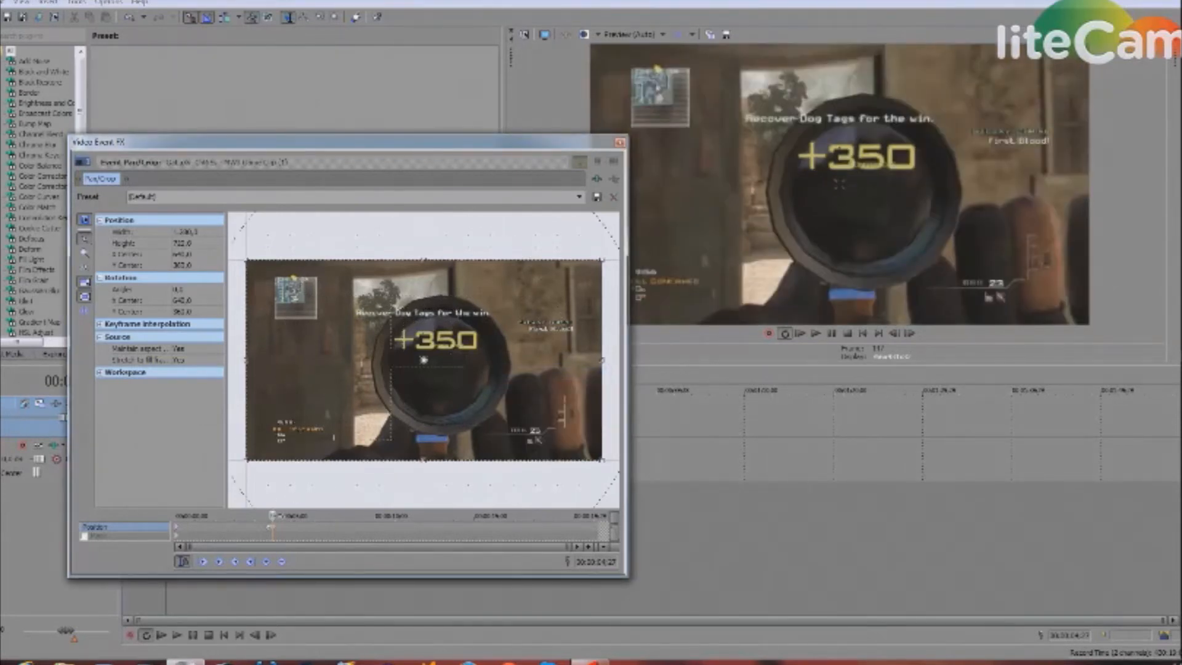
# - Play the preview twice from before the first scoped shot to check the zoom effect
pyautogui.moveTo(272, 515); pyautogui.dragTo(236, 516)
pyautogui.click(816, 333)
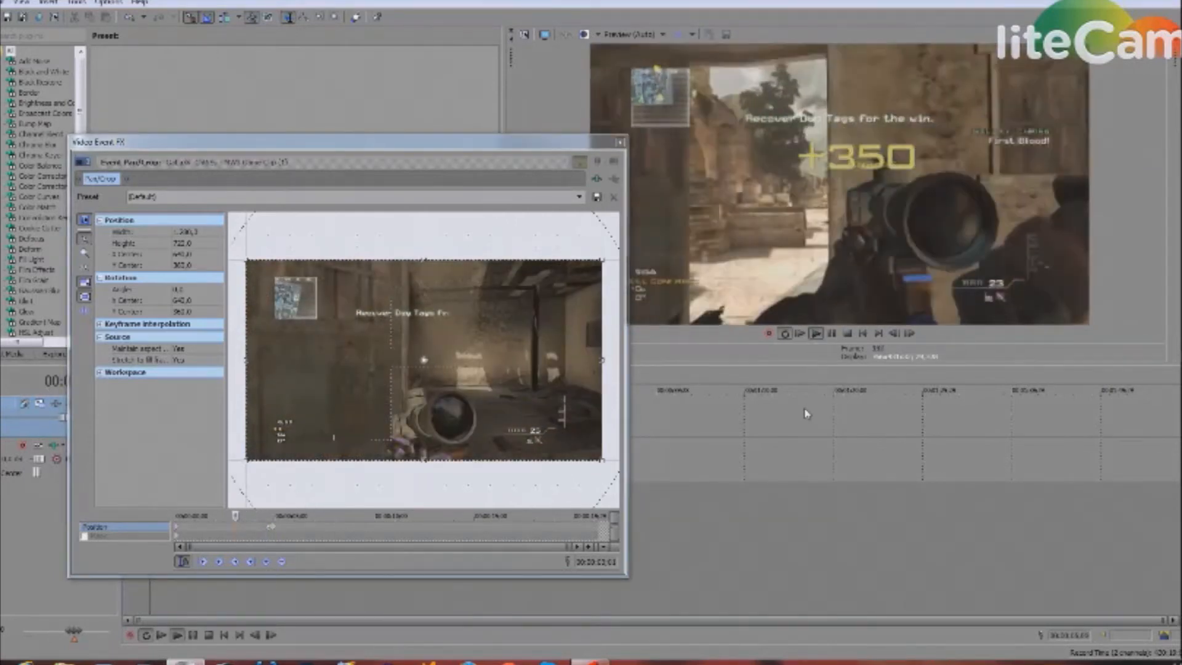
pyautogui.click(847, 334)
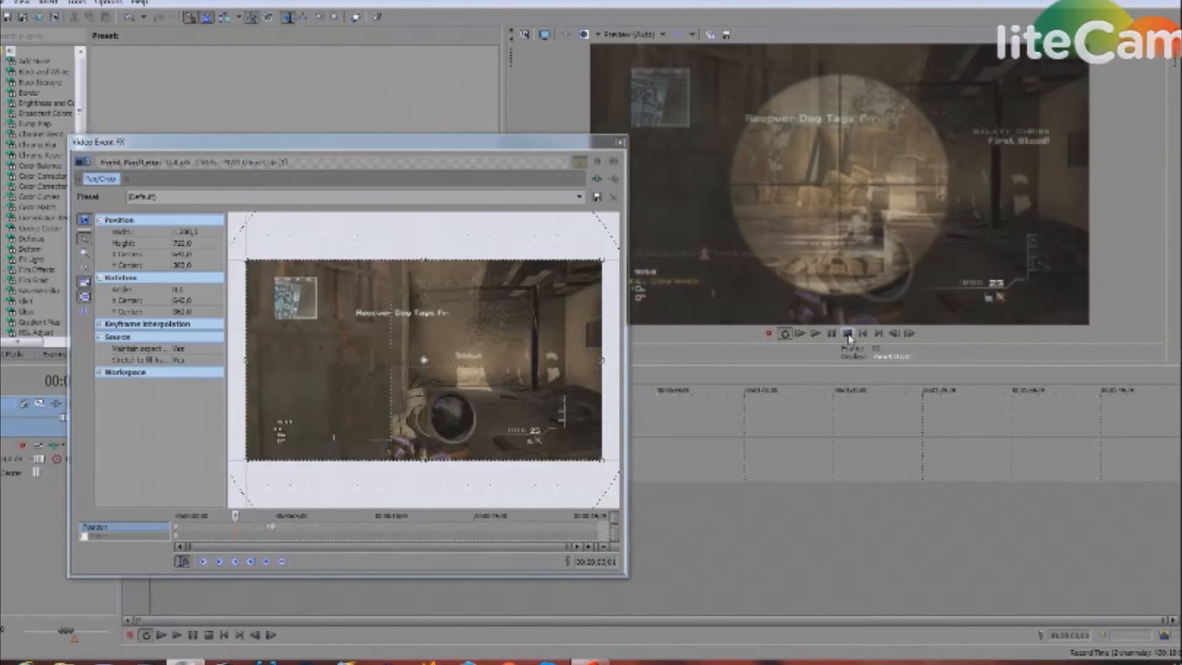
pyautogui.moveTo(236, 516); pyautogui.dragTo(263, 516)
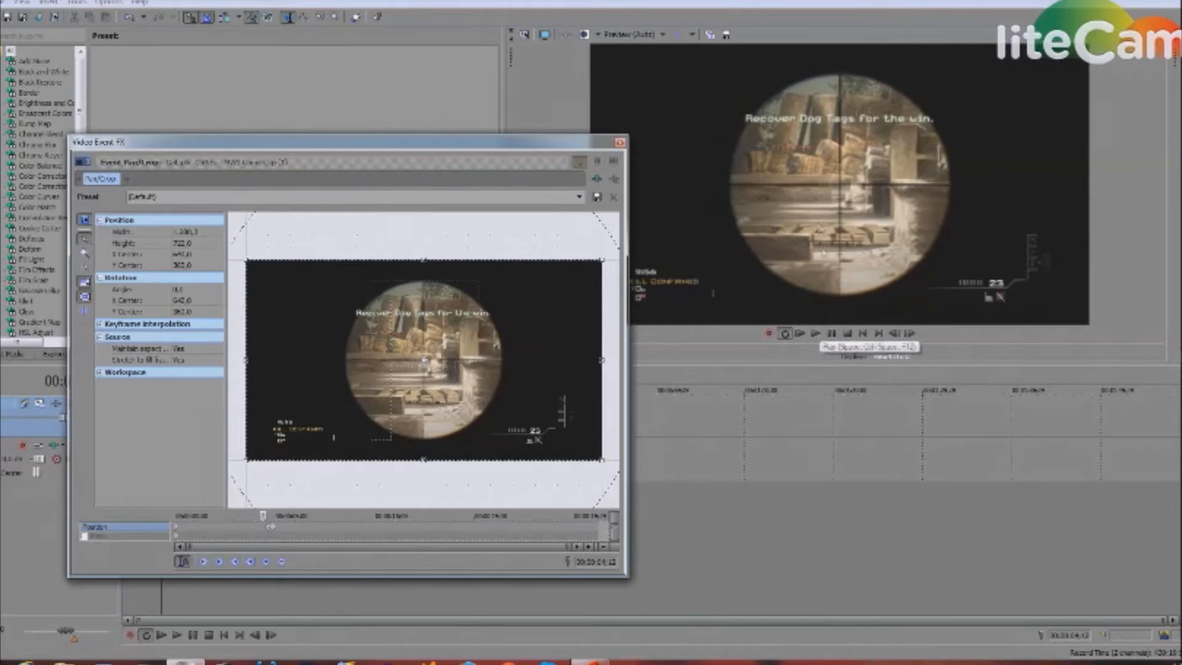
pyautogui.click(816, 334)
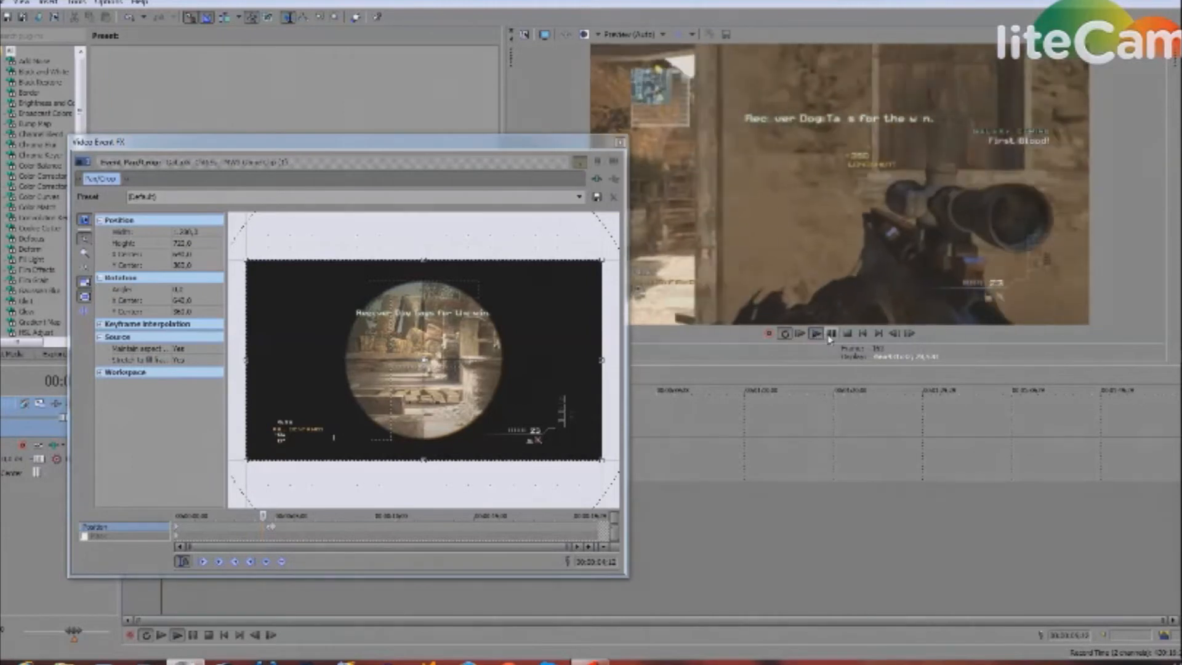
pyautogui.press('space')
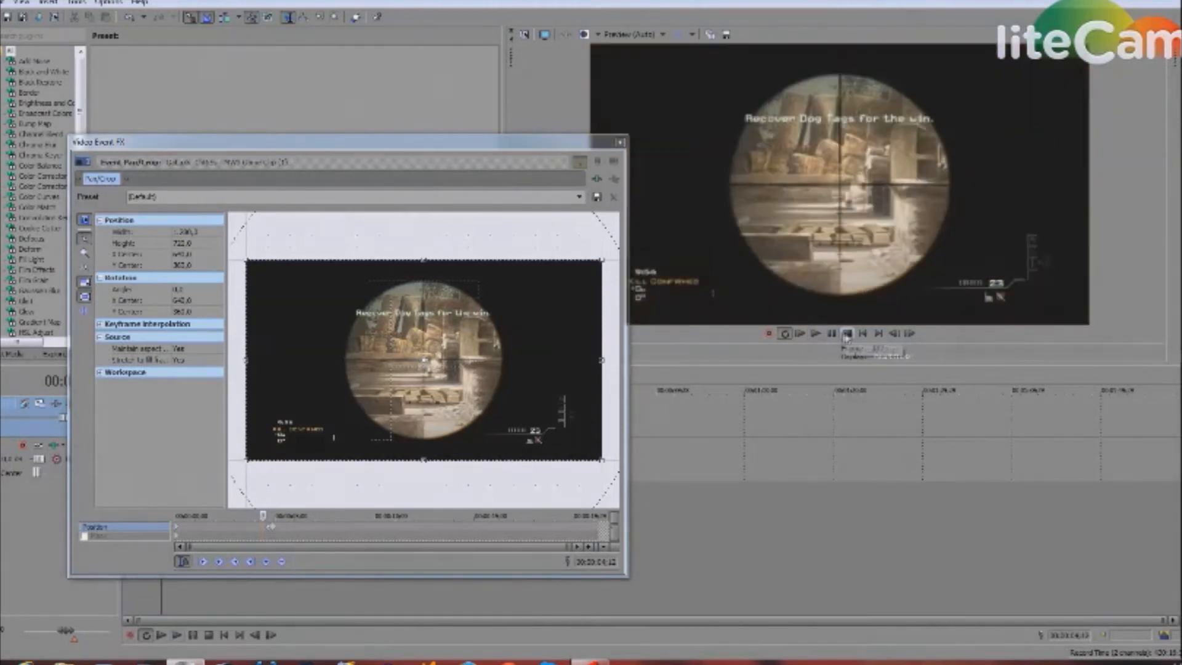
# - Add a keyframe near 00:00:02;22 and shrink the crop to about 155 x 87 on the following frame
pyautogui.click(313, 531)
pyautogui.moveTo(313, 515); pyautogui.dragTo(232, 529)
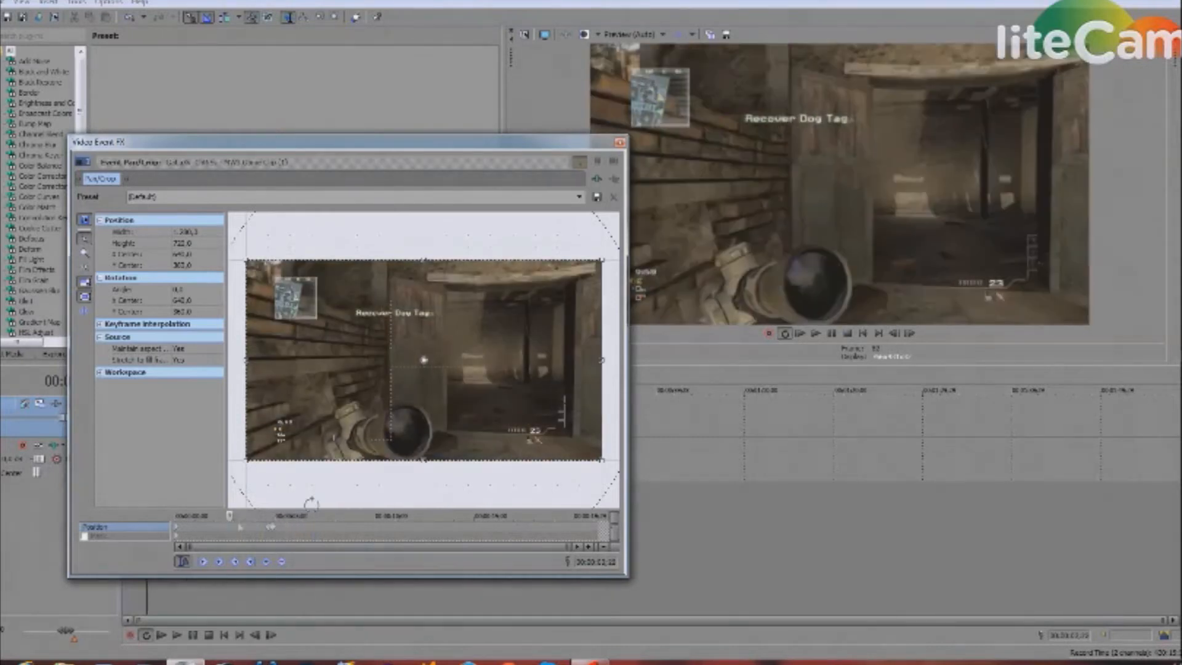
pyautogui.click(266, 561)
pyautogui.click(910, 336)
pyautogui.moveTo(426, 258); pyautogui.dragTo(401, 348)
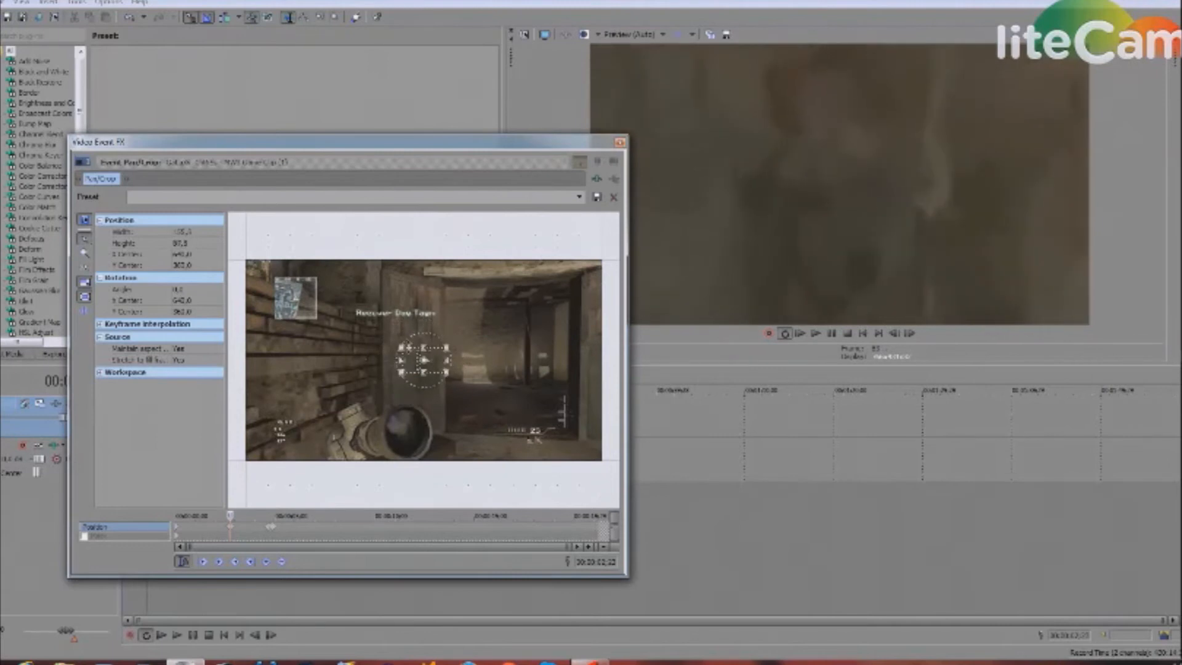
# - Restore the full crop frame near 00:00:02;28 and preview the strong zoom from just before it
pyautogui.click(913, 334)
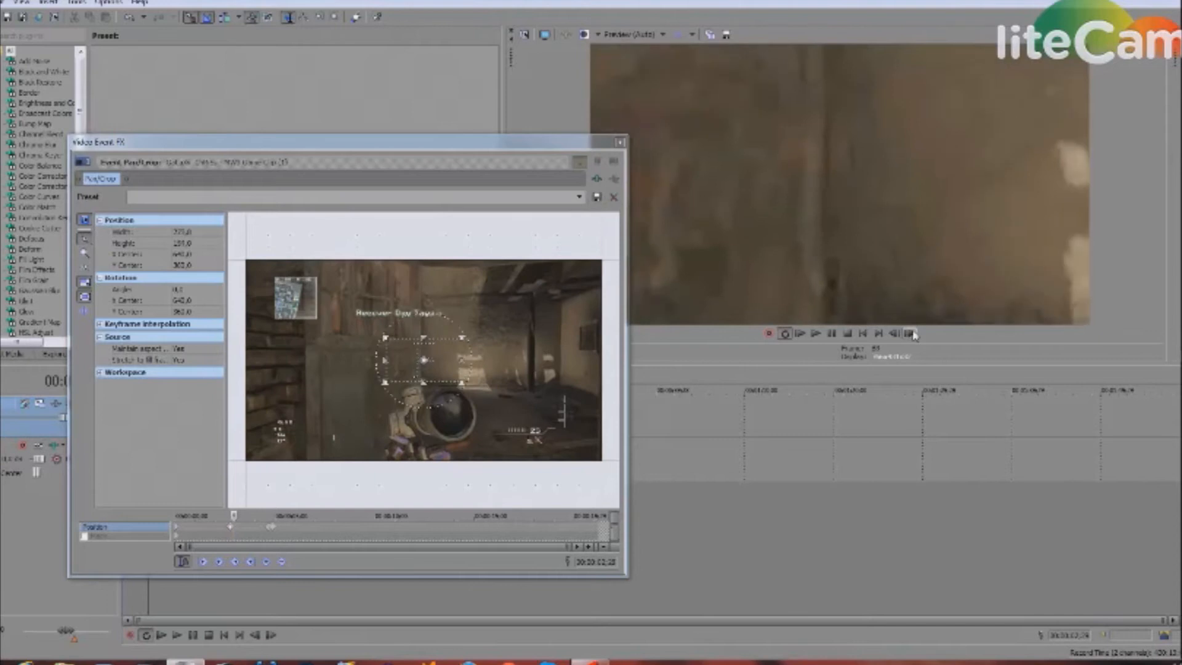
pyautogui.rightClick(450, 356)
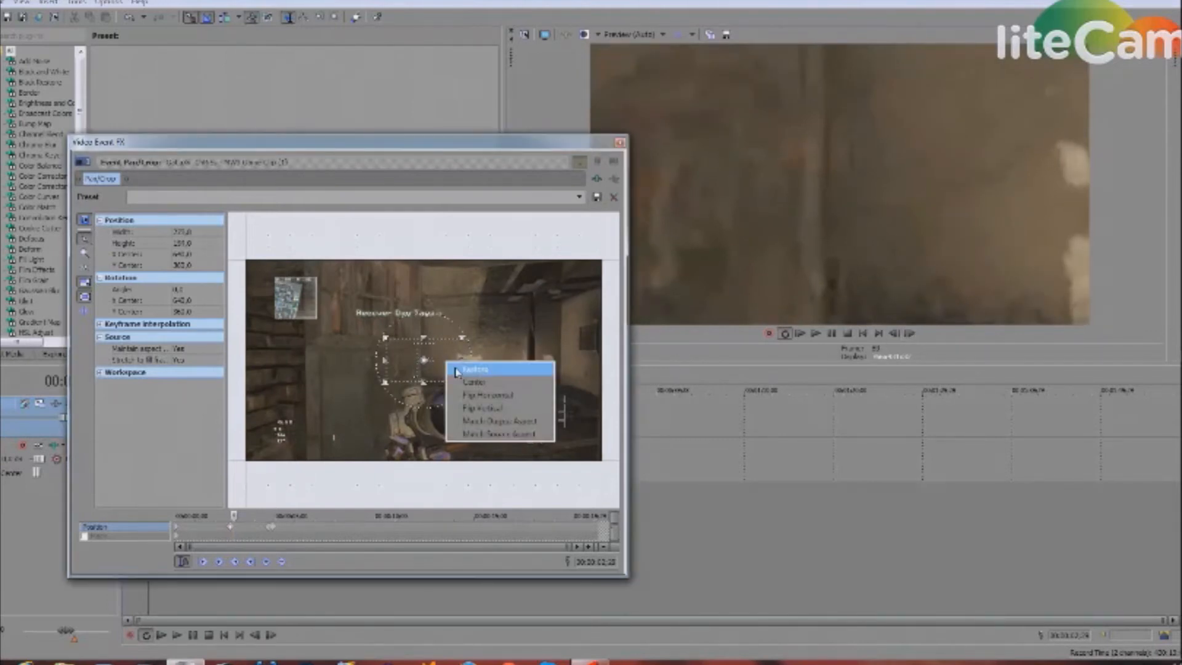
pyautogui.click(471, 369)
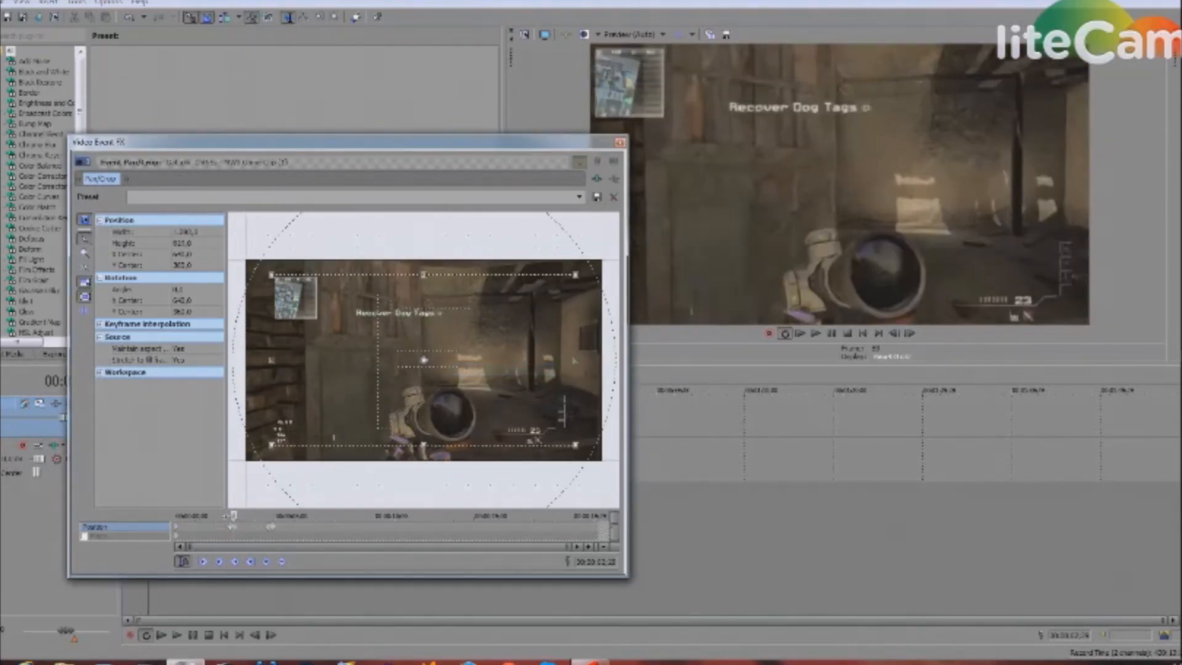
pyautogui.click(811, 336)
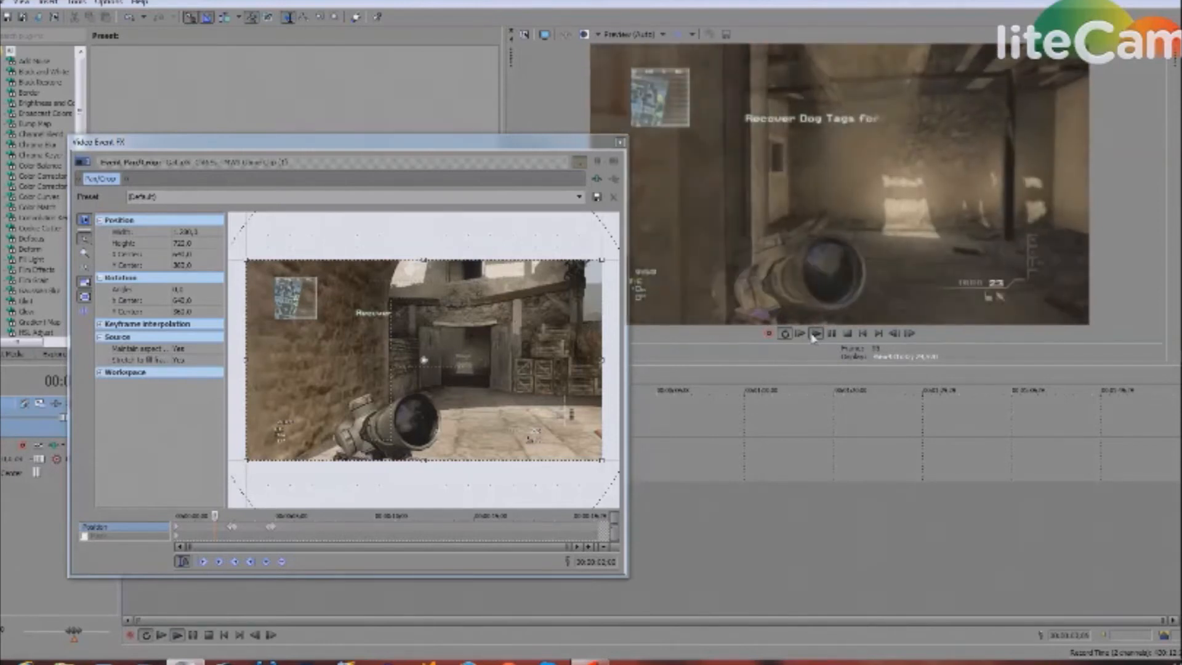
pyautogui.click(846, 335)
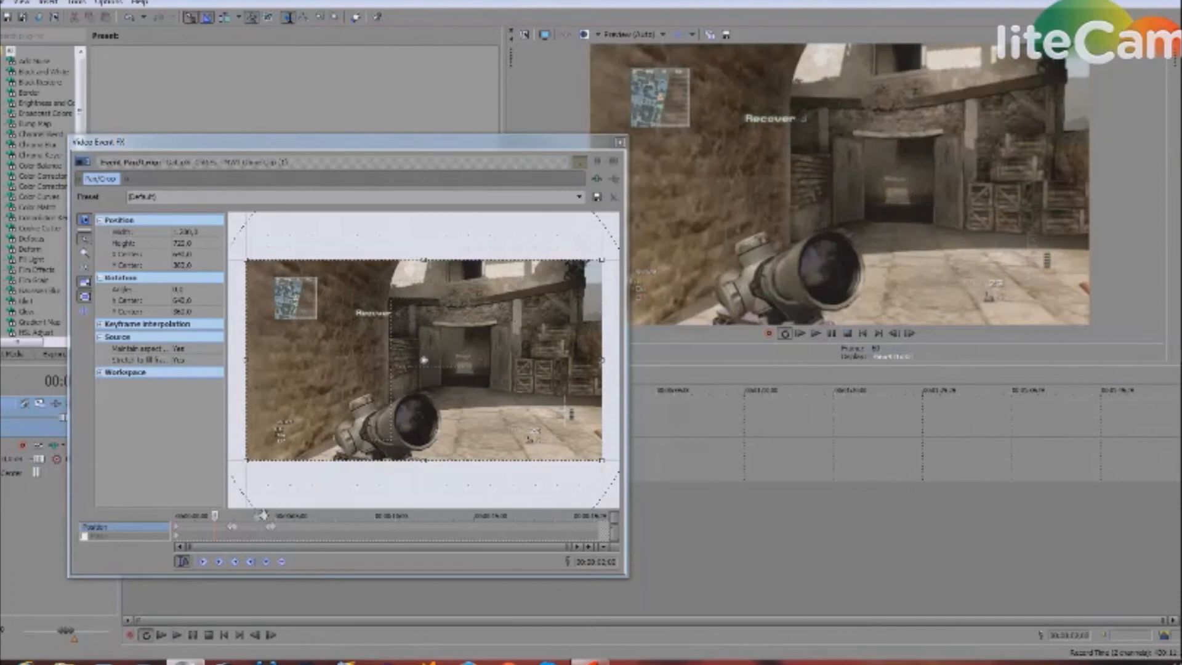
# - Add a keyframe at the next scoped shot, 00:00:08;27, and rotate the crop frame about 26 degrees counterclockwise one frame after it
pyautogui.moveTo(215, 515); pyautogui.dragTo(352, 516)
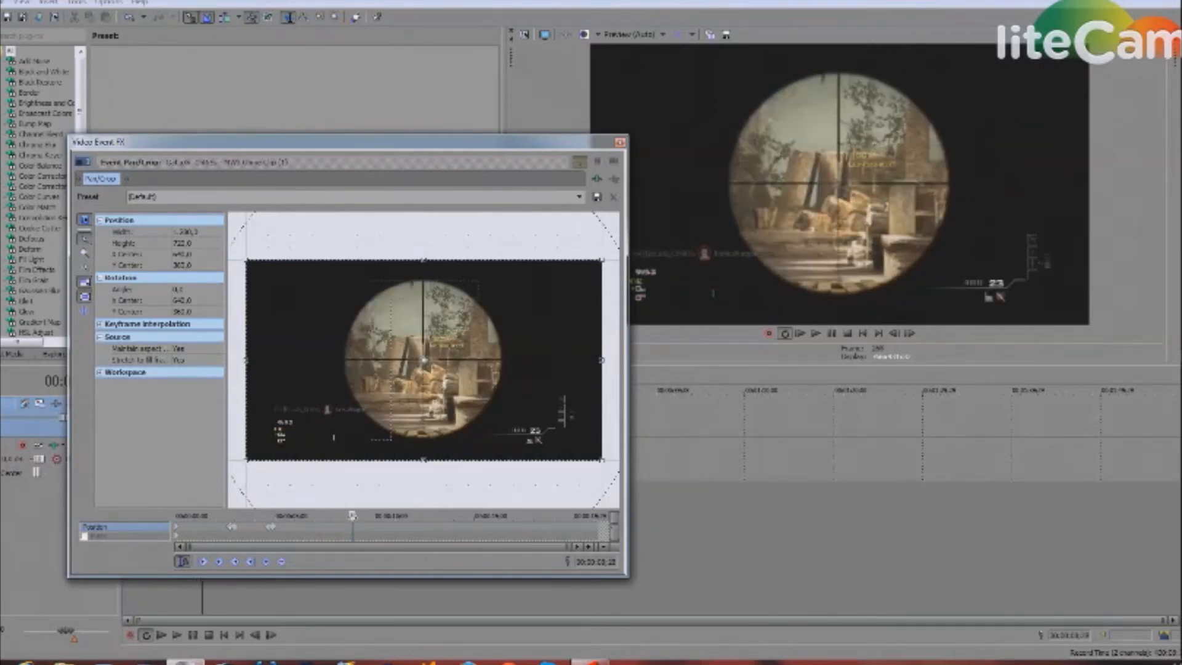
pyautogui.click(899, 333)
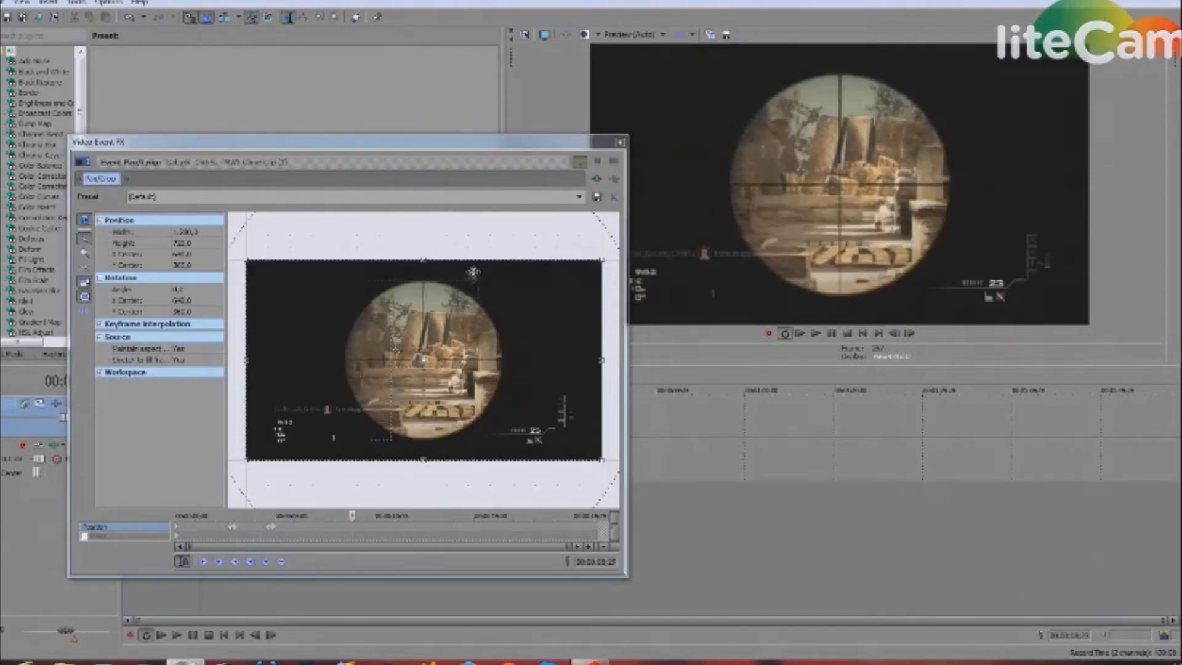
pyautogui.click(265, 562)
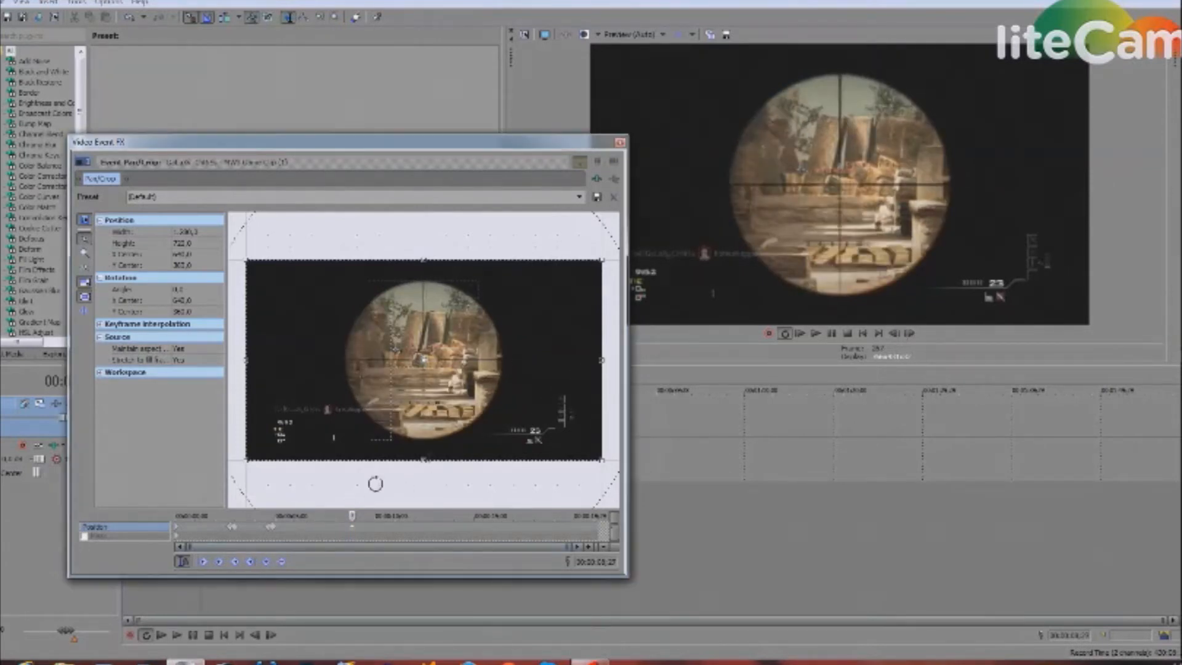
pyautogui.click(912, 334)
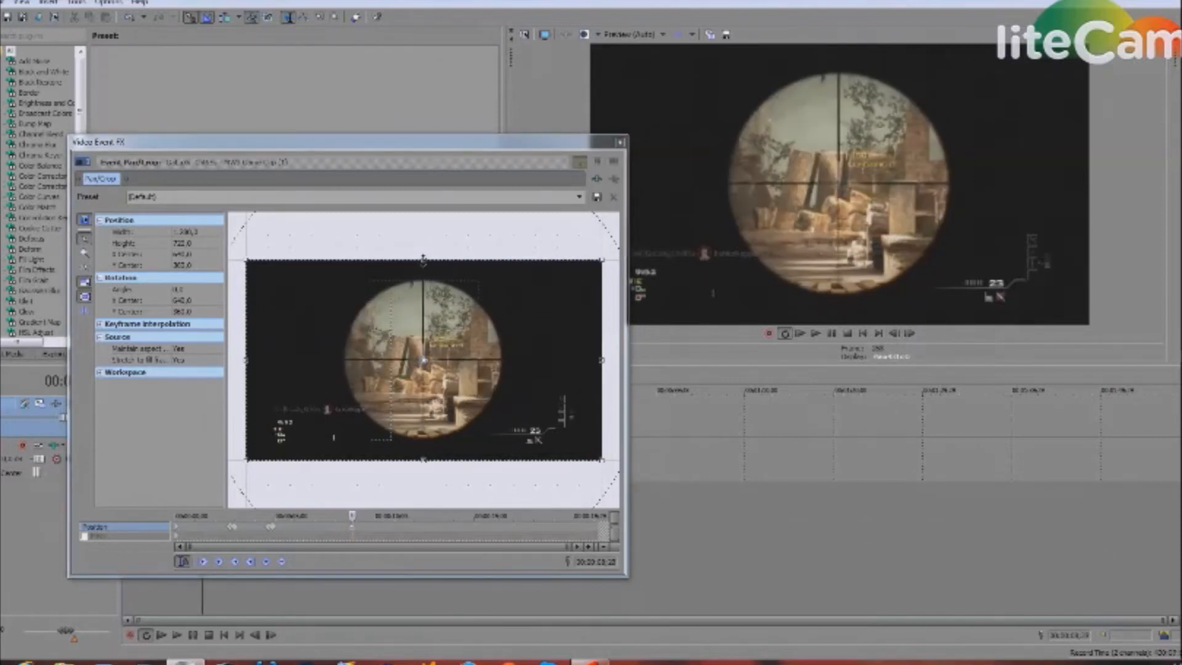
pyautogui.click(423, 360)
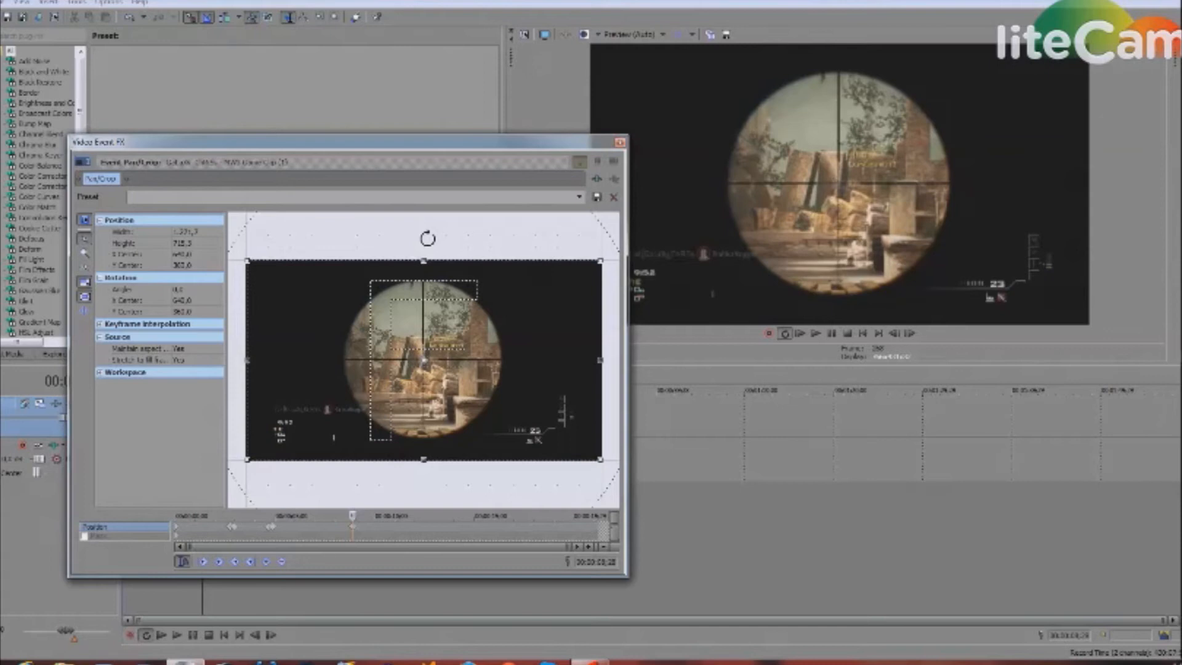
pyautogui.moveTo(427, 238); pyautogui.dragTo(375, 251)
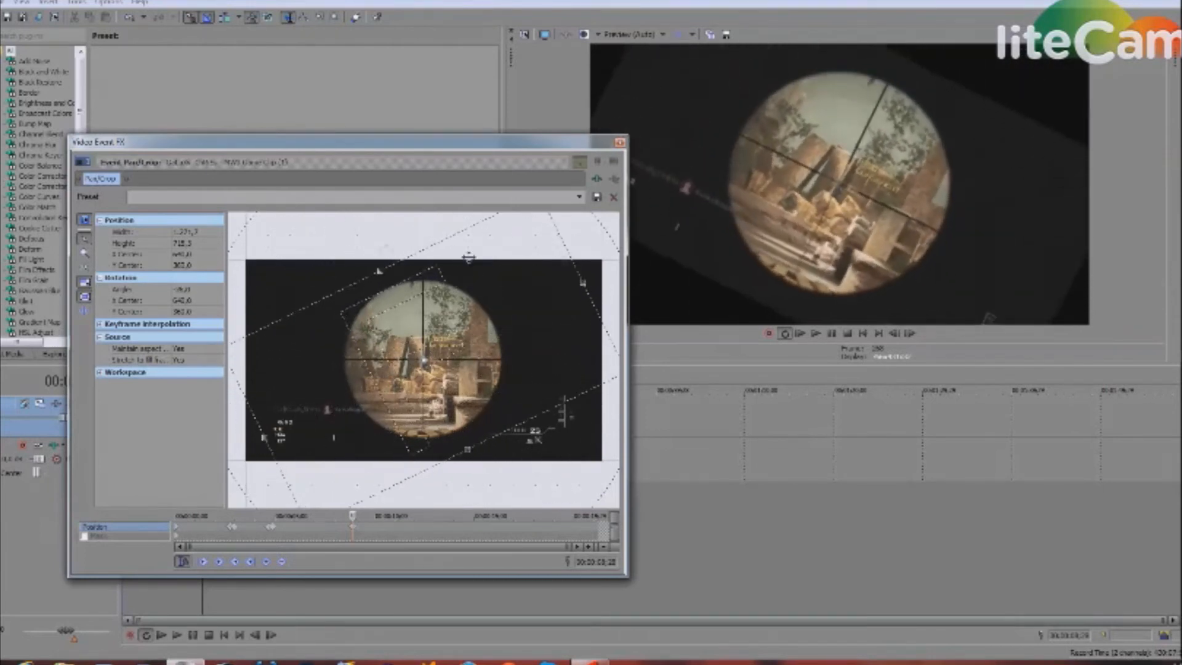
# - Advance to 00:00:09;04, a few frames after the tilt keyframe, and restore the full, unrotated crop frame
pyautogui.click(912, 333)
pyautogui.click(912, 334)
pyautogui.click(912, 333)
pyautogui.click(912, 334)
pyautogui.click(912, 334)
pyautogui.click(913, 334)
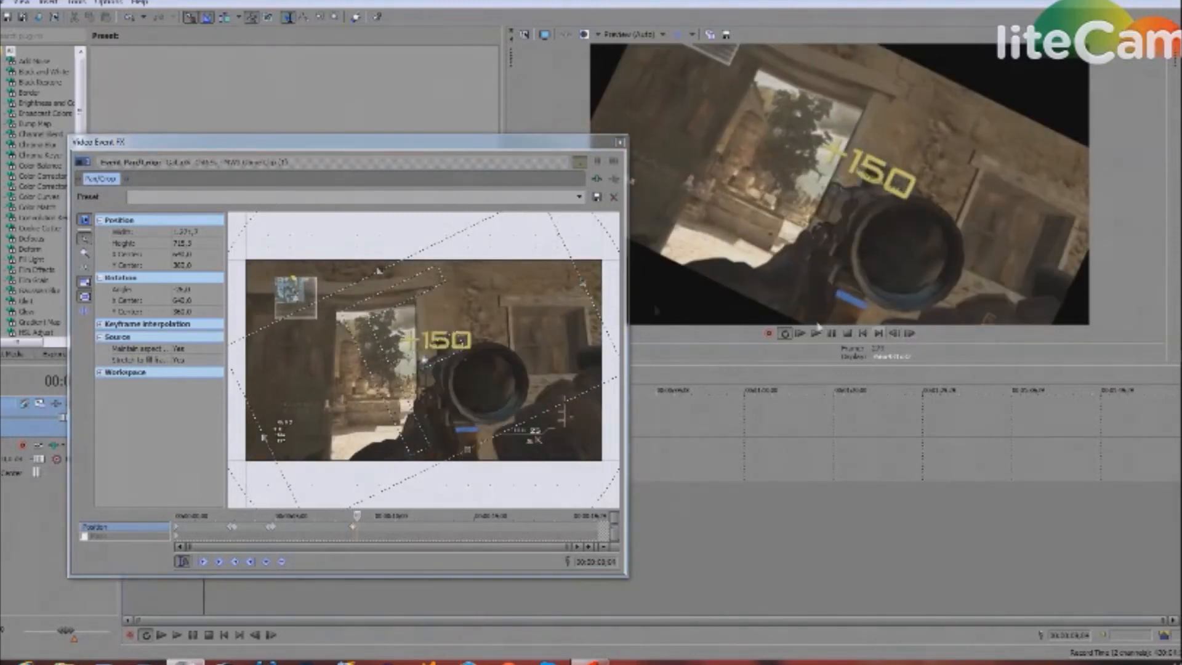
pyautogui.rightClick(510, 325)
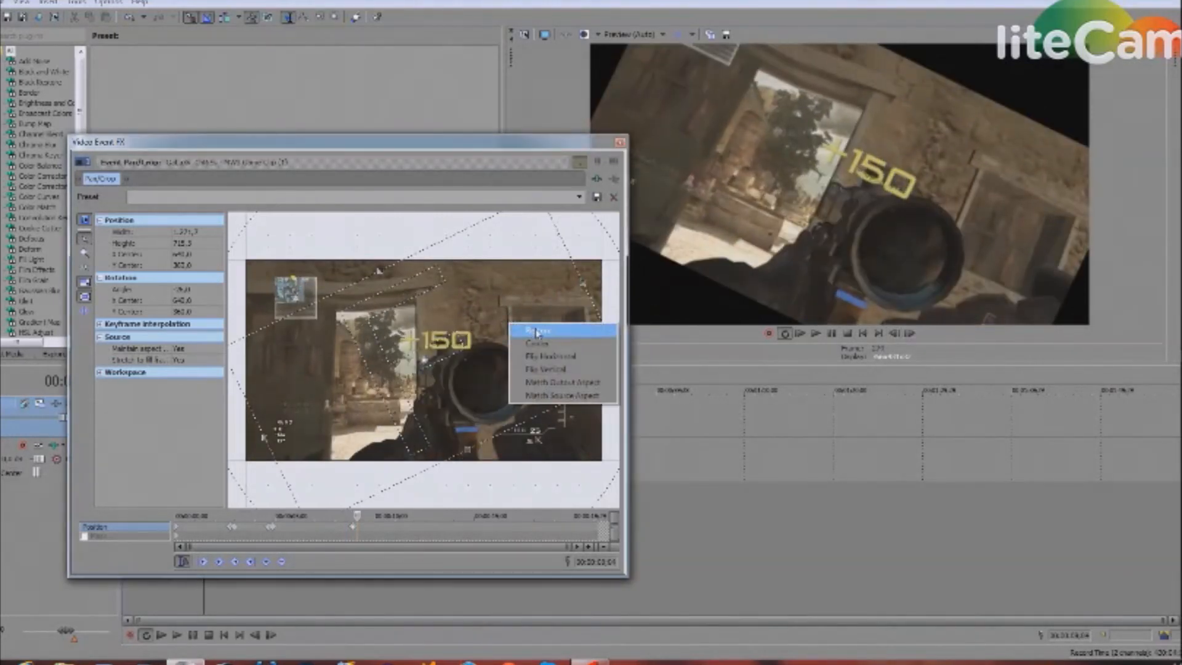
pyautogui.click(536, 333)
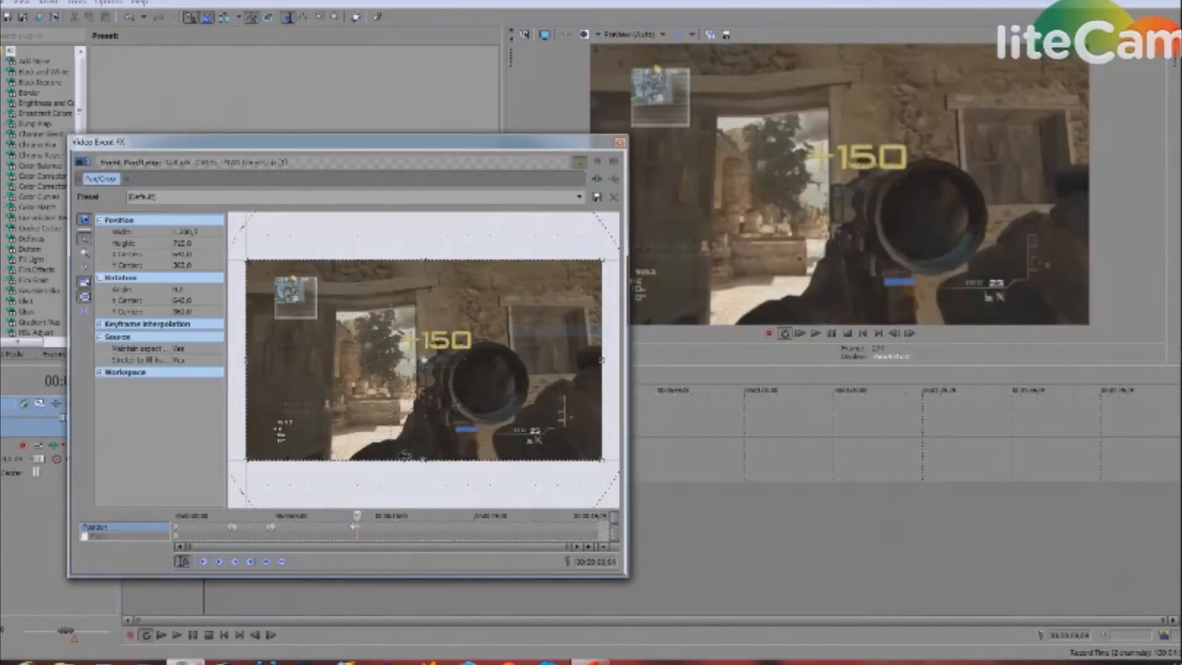
# - Preview the single tilt effect from a point before the second scoped shot
pyautogui.click(325, 529)
pyautogui.click(816, 334)
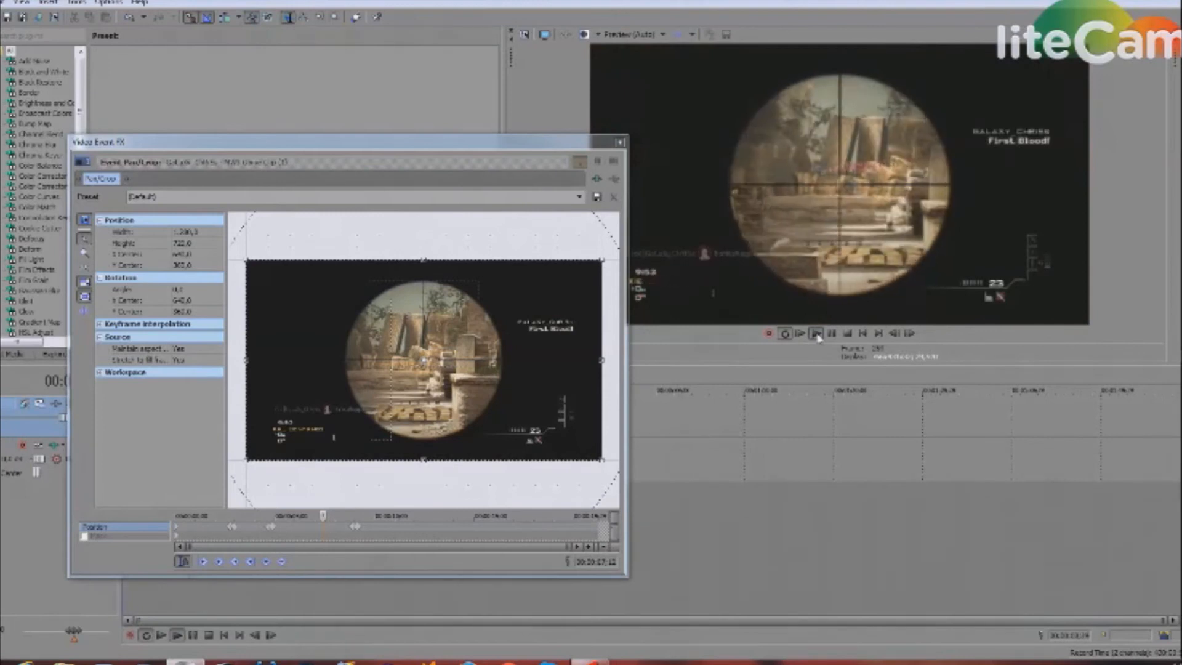
pyautogui.click(847, 334)
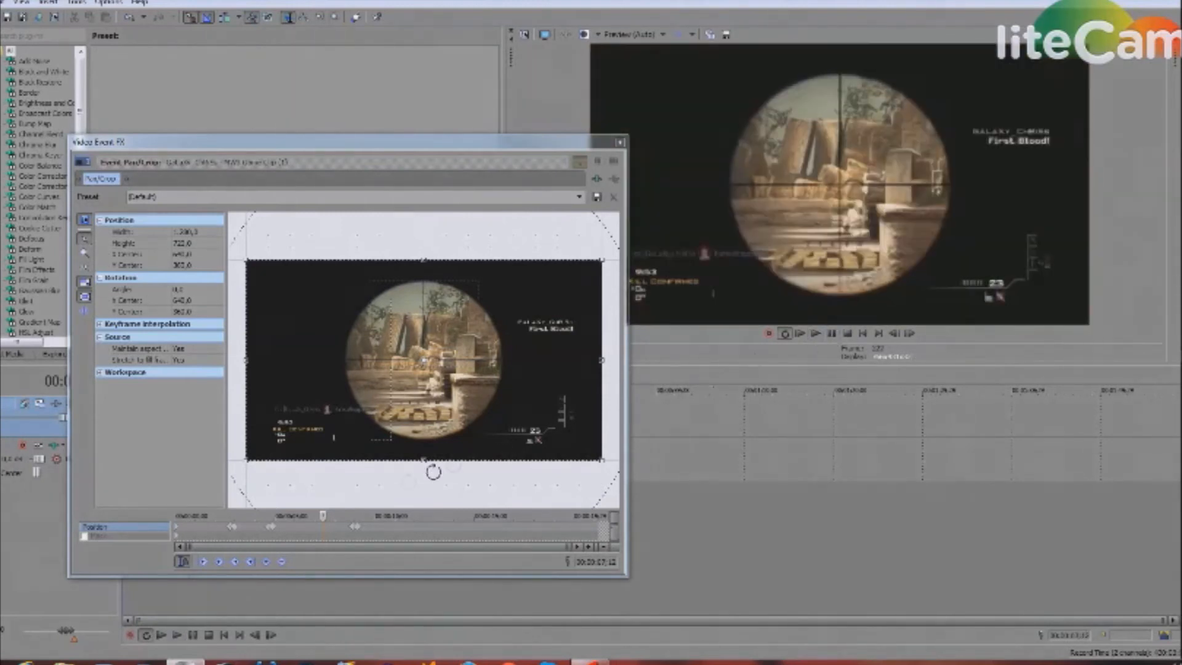
# - At the next scoped shot, rotate the crop frame about 20 degrees clockwise at 00:00:12;25 and about 21 degrees counterclockwise by 00:00:12;27
pyautogui.click(376, 531)
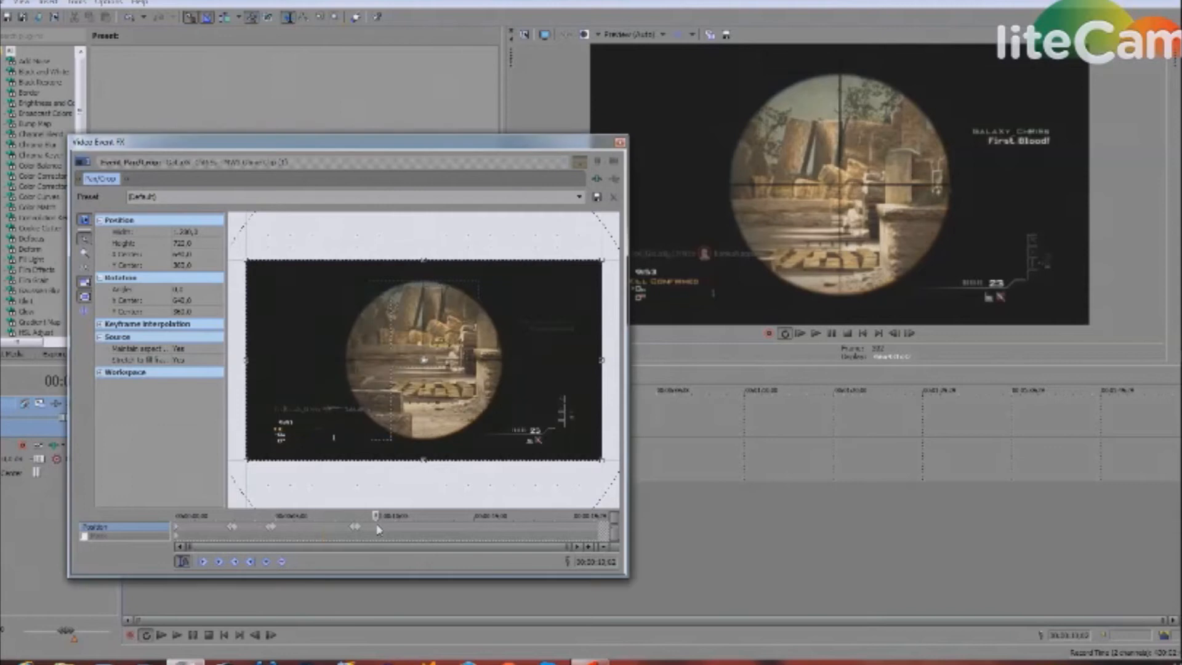
pyautogui.click(432, 531)
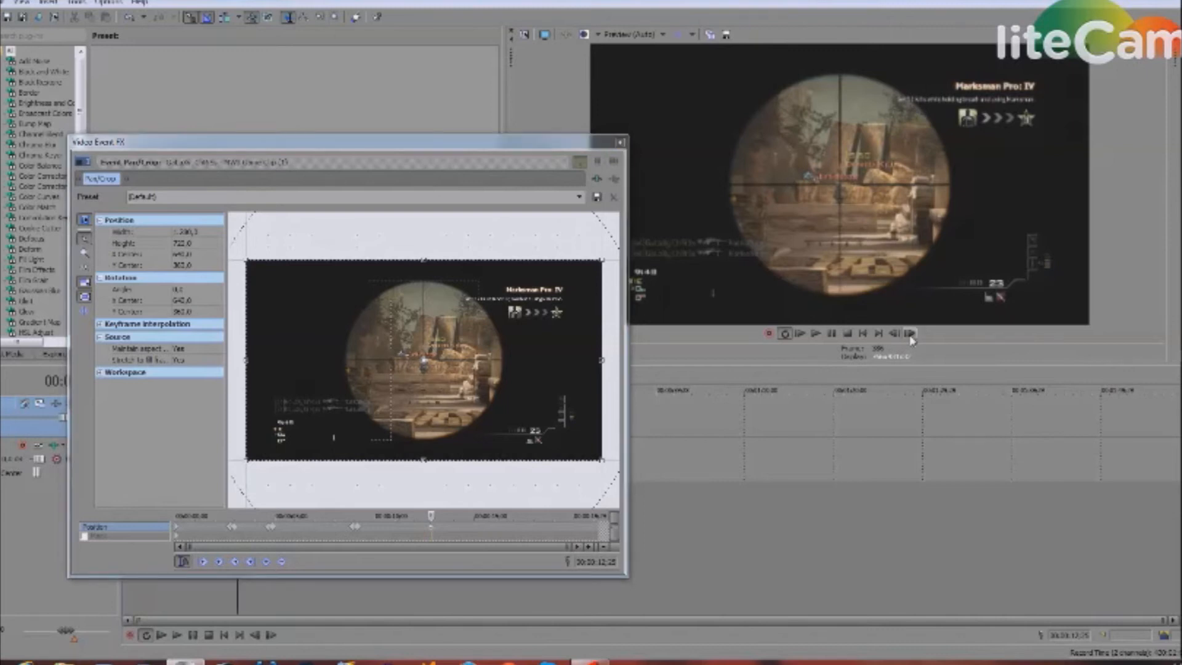
pyautogui.moveTo(493, 242); pyautogui.dragTo(545, 261)
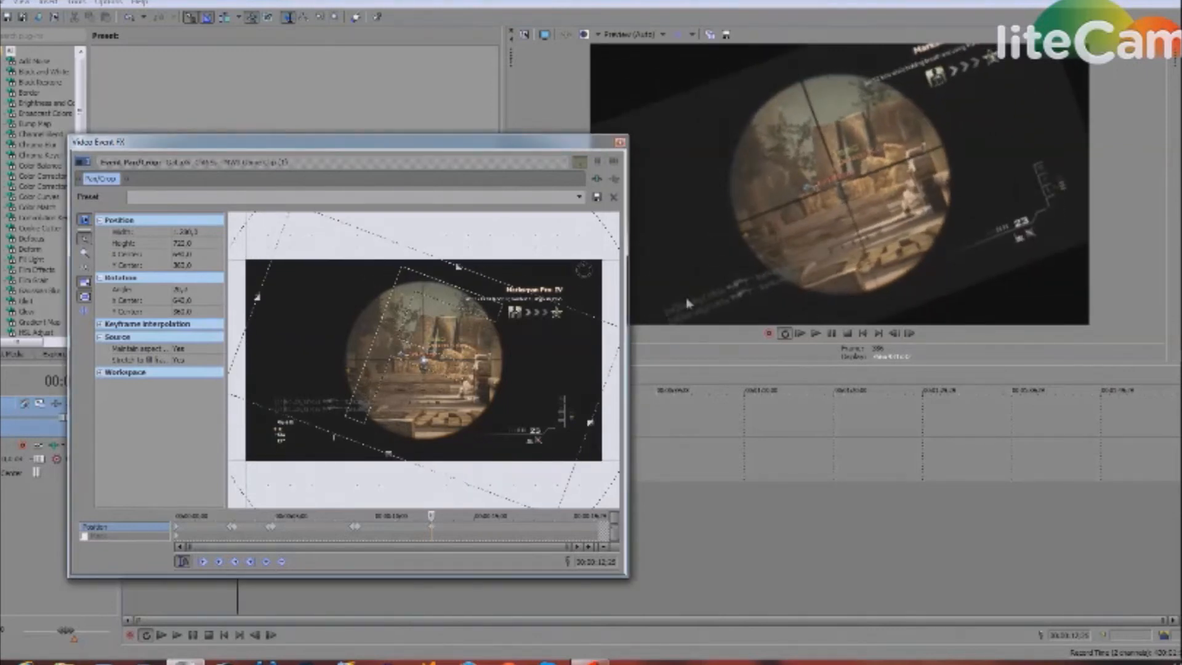
pyautogui.click(910, 334)
pyautogui.moveTo(464, 229); pyautogui.dragTo(370, 244)
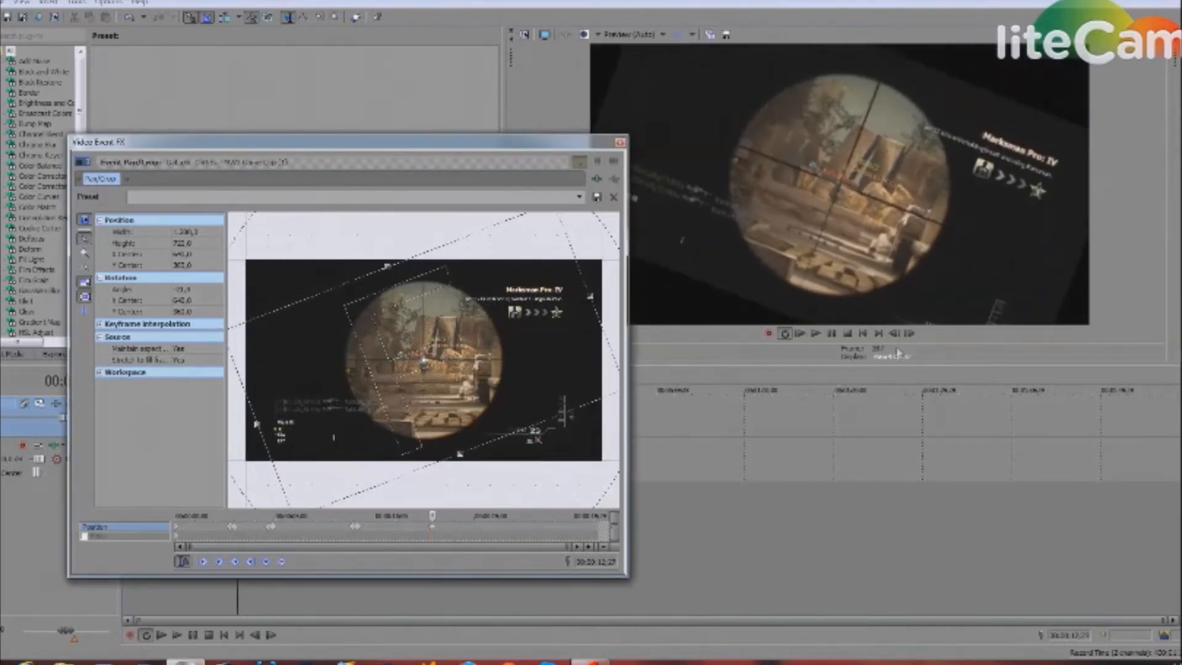
# - Increase the counterclockwise crop tilt to about 27 degrees at 00:00:12;28 and about 30 degrees by 00:00:13;01
pyautogui.click(912, 335)
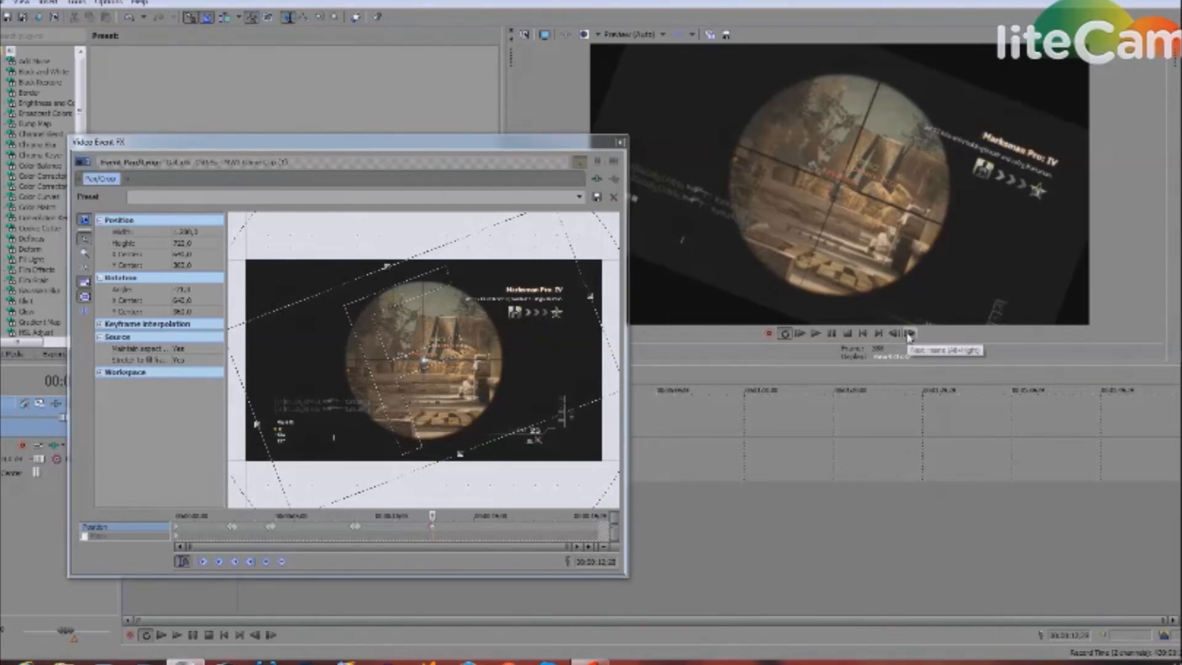
pyautogui.moveTo(390, 225)
pyautogui.mouseDown()
pyautogui.moveTo(506, 232)
pyautogui.moveTo(392, 240)
pyautogui.mouseUp()
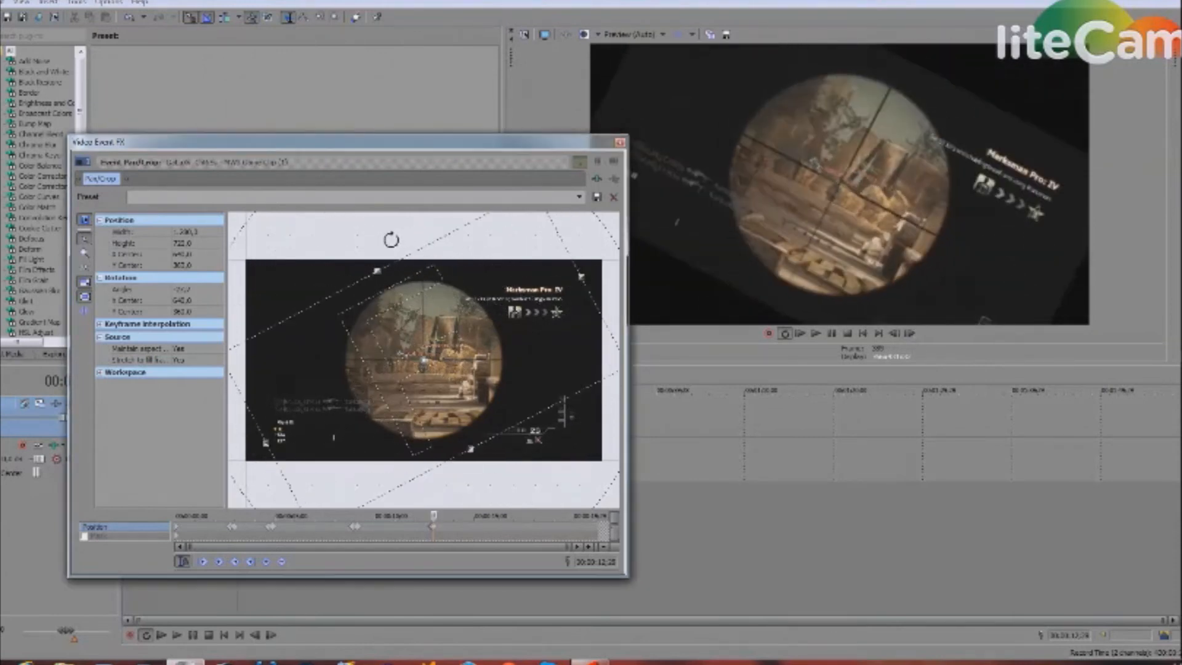
pyautogui.moveTo(415, 240)
pyautogui.mouseDown()
pyautogui.moveTo(468, 228)
pyautogui.moveTo(518, 235)
pyautogui.moveTo(401, 243)
pyautogui.mouseUp()
# - Restore the full, unrotated crop frame at 00:00:13;02 to end the tilt shake
pyautogui.click(909, 333)
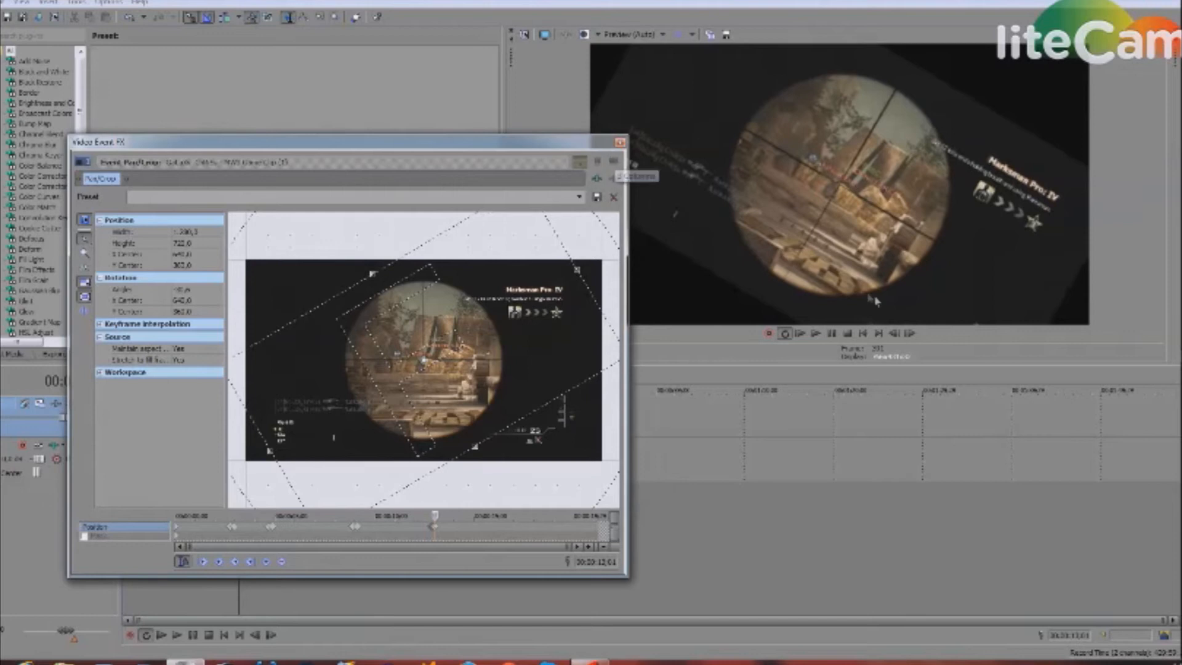
pyautogui.click(909, 333)
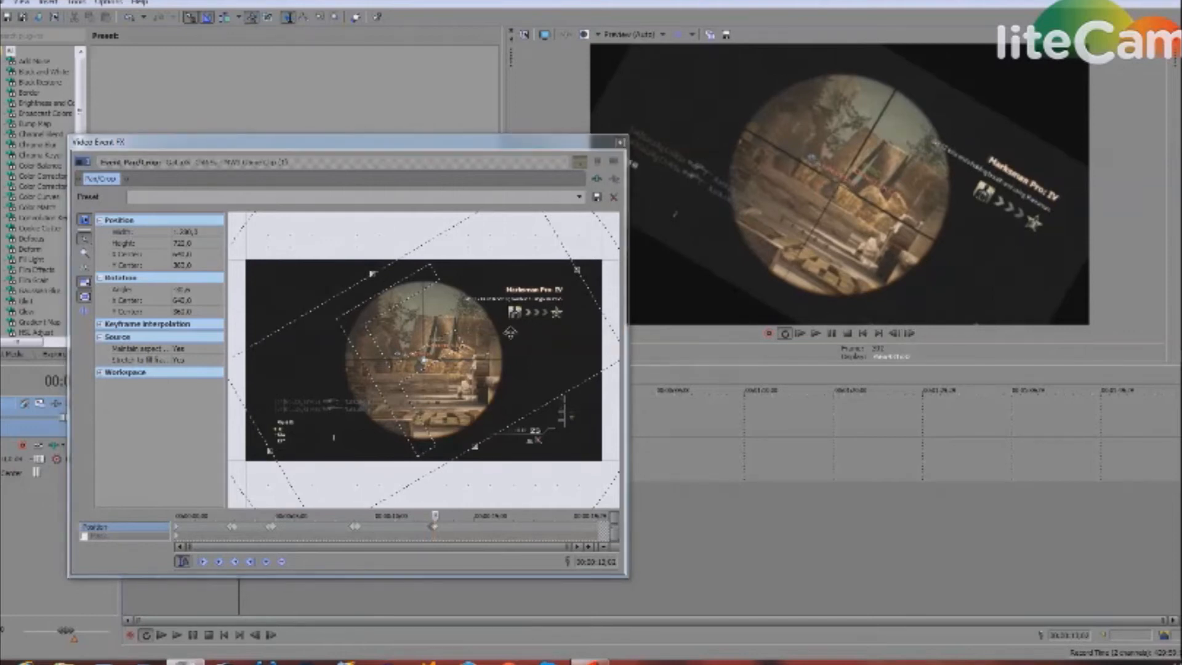
pyautogui.rightClick(517, 331)
pyautogui.click(548, 340)
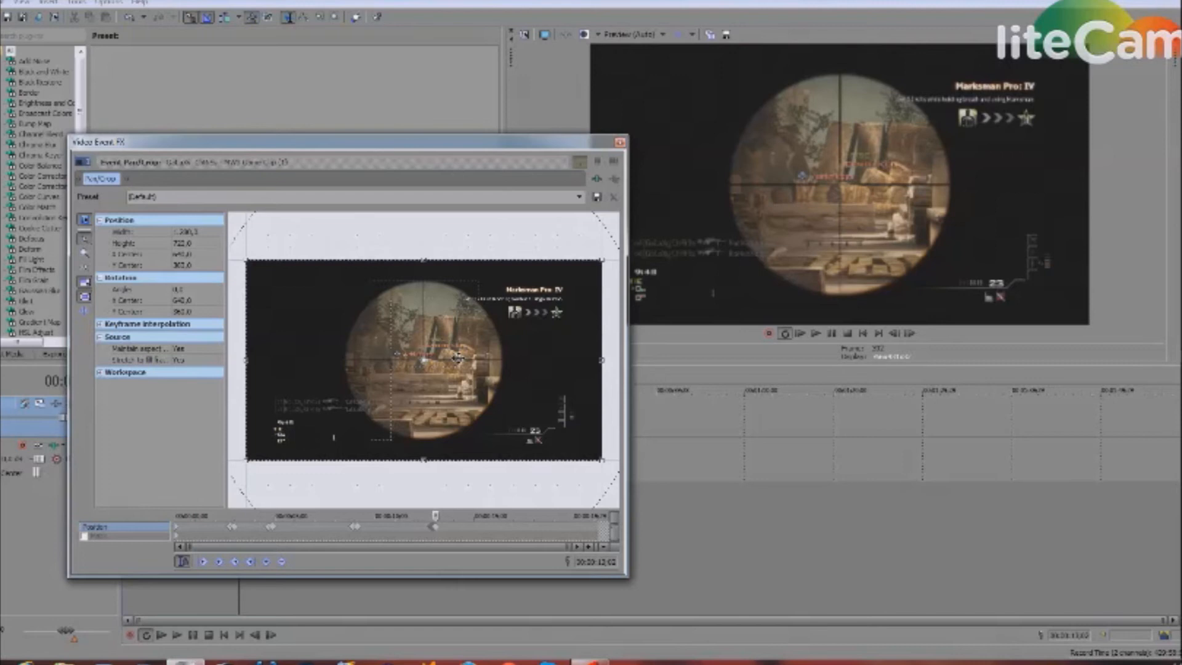
# - Preview the tilt shake from about 00:00:12;07 through the shot, and move the Video Event FX window away from the preview
pyautogui.click(420, 530)
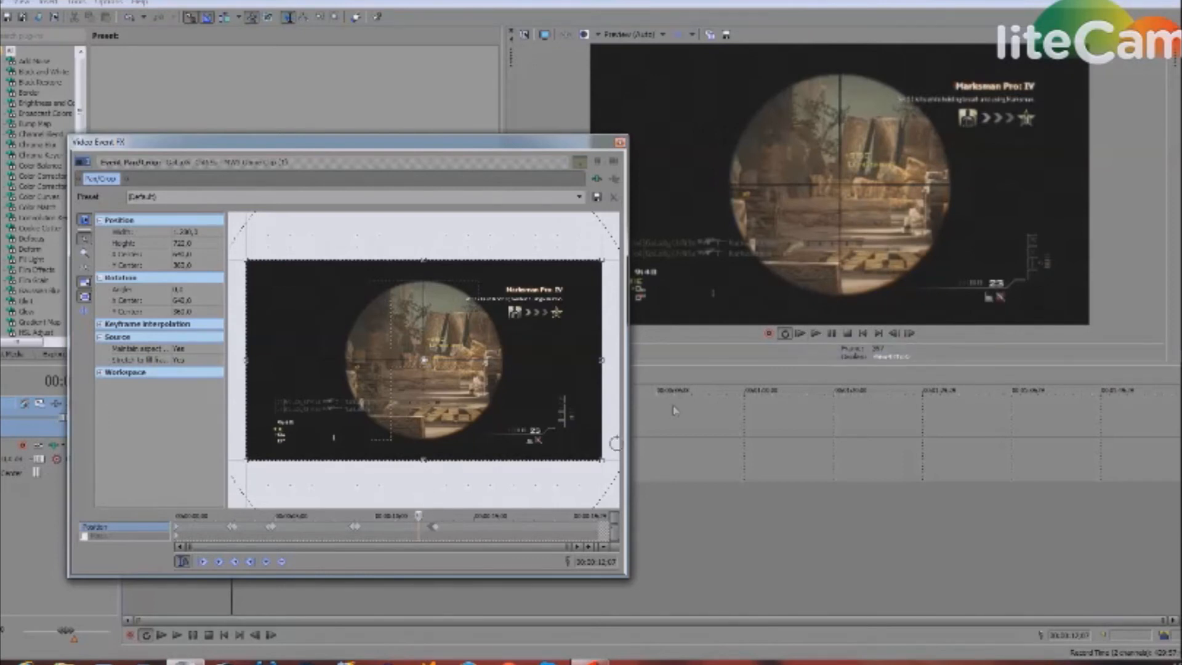
pyautogui.click(814, 334)
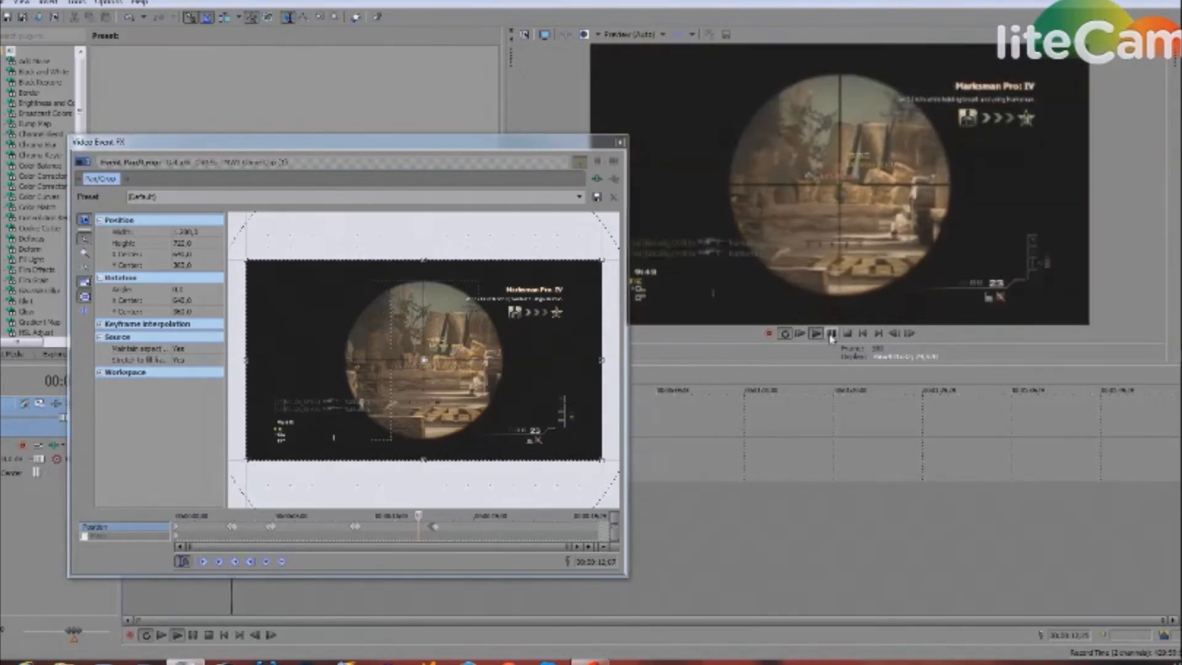
pyautogui.click(831, 336)
pyautogui.click(848, 335)
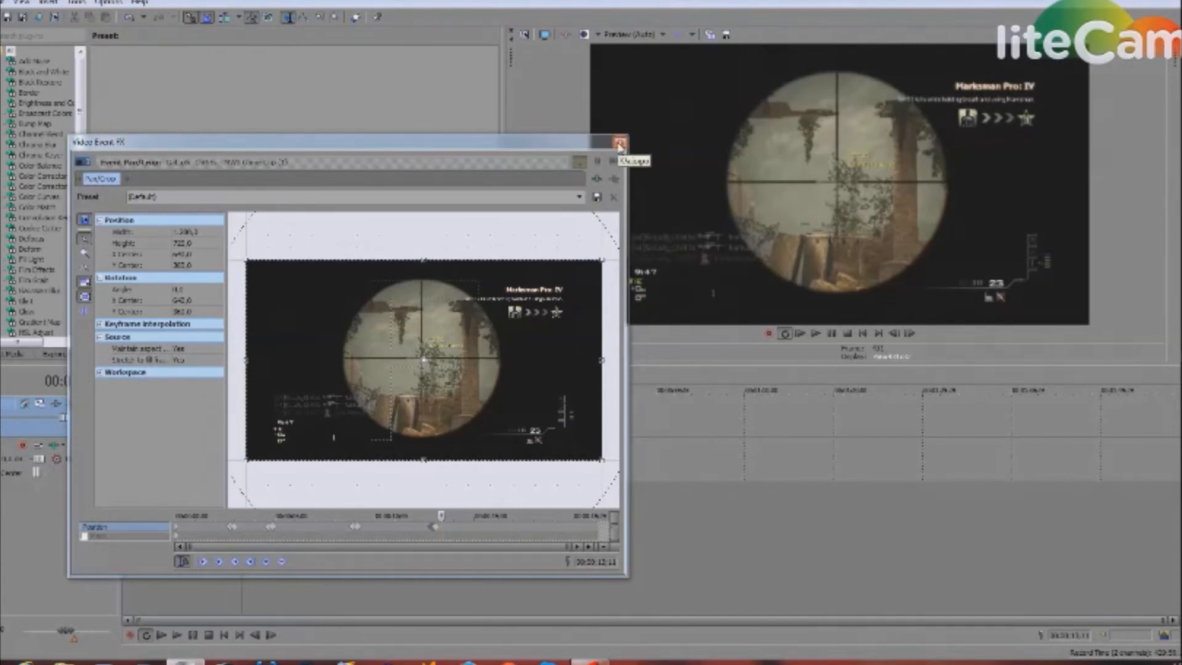
pyautogui.moveTo(362, 142); pyautogui.dragTo(323, 157)
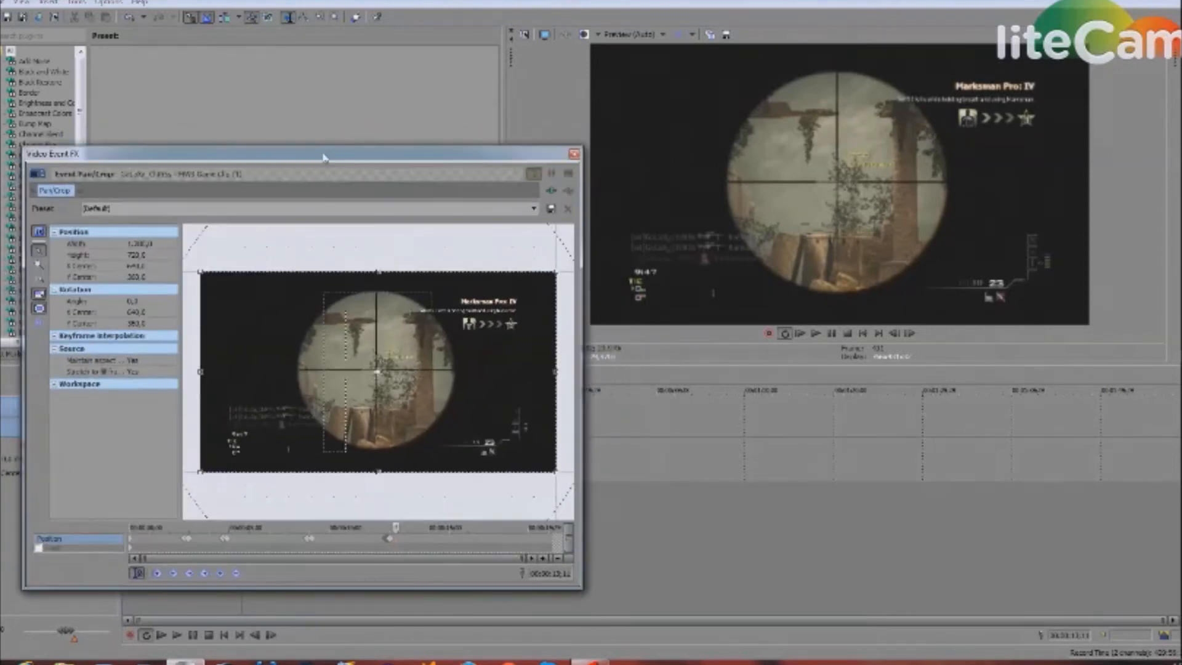